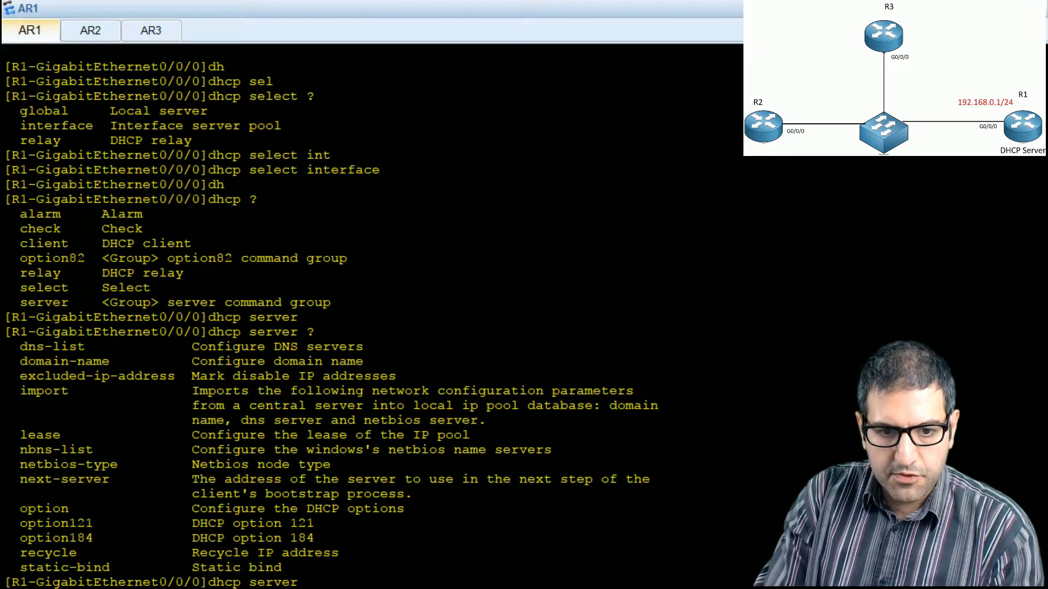
Step: Configure 8.8.8.8 as the DNS server handed out by DHCP on R1's GigabitEthernet0/0/0 interface
type("dh")
type("ns")
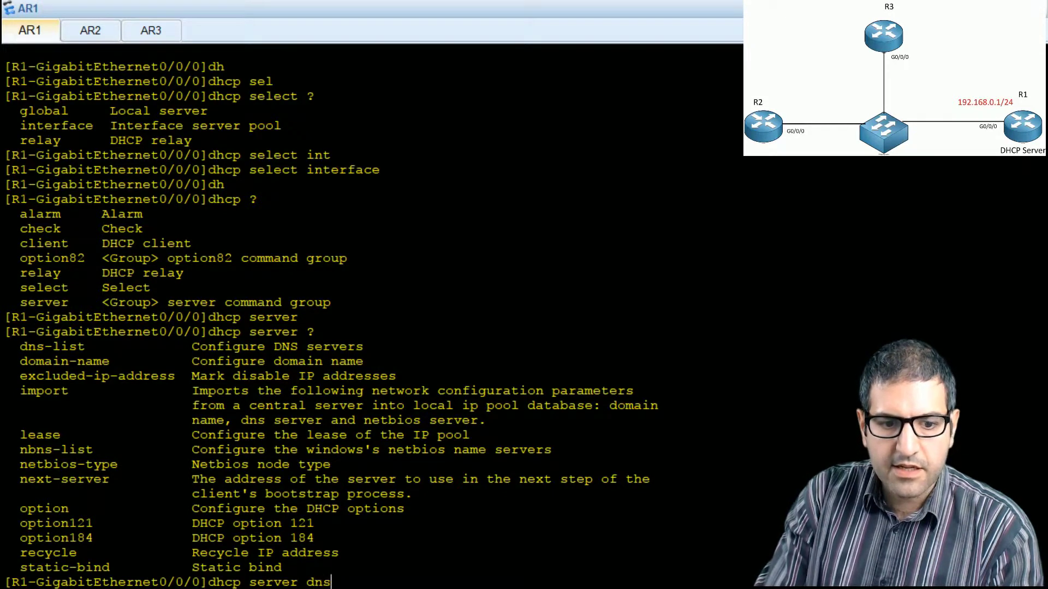
key("Tab")
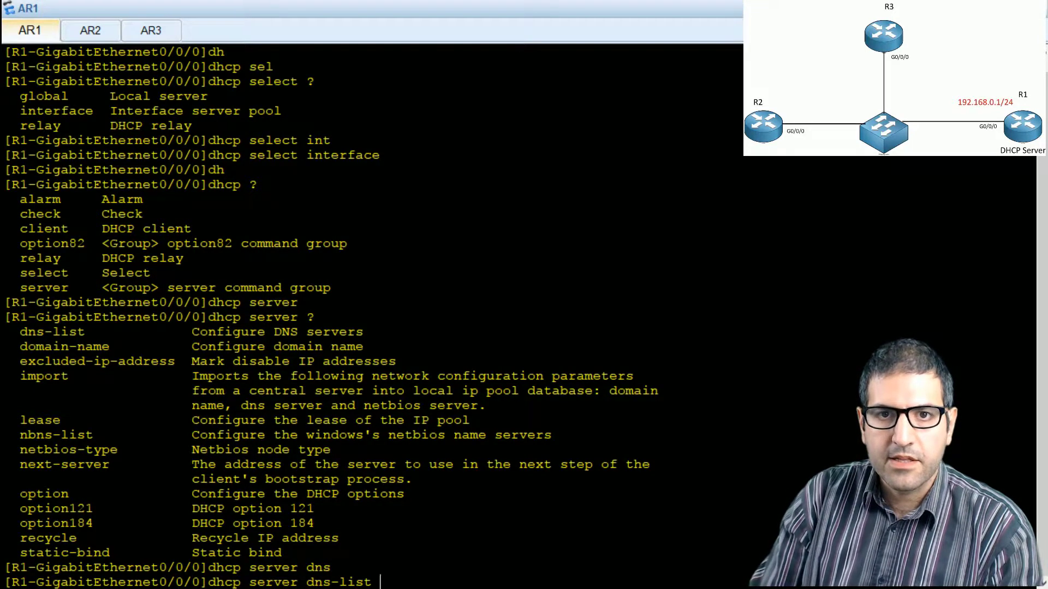
type("8.8.8.8")
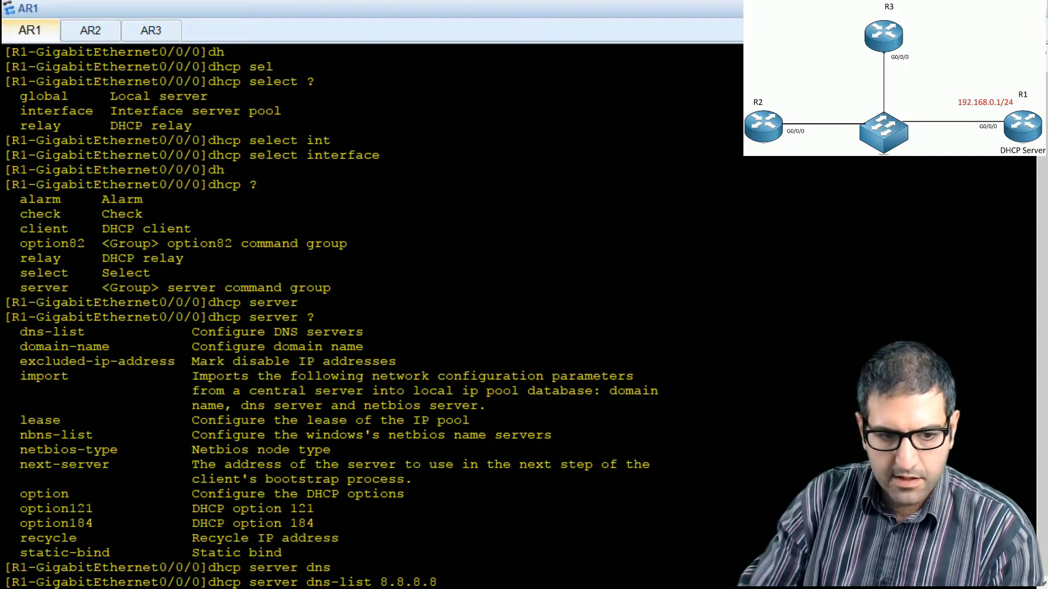
key("Return")
Step: Begin the DHCP server lease command on R1's G0/0/0, consulting the command help for its arguments and the day option
type("d")
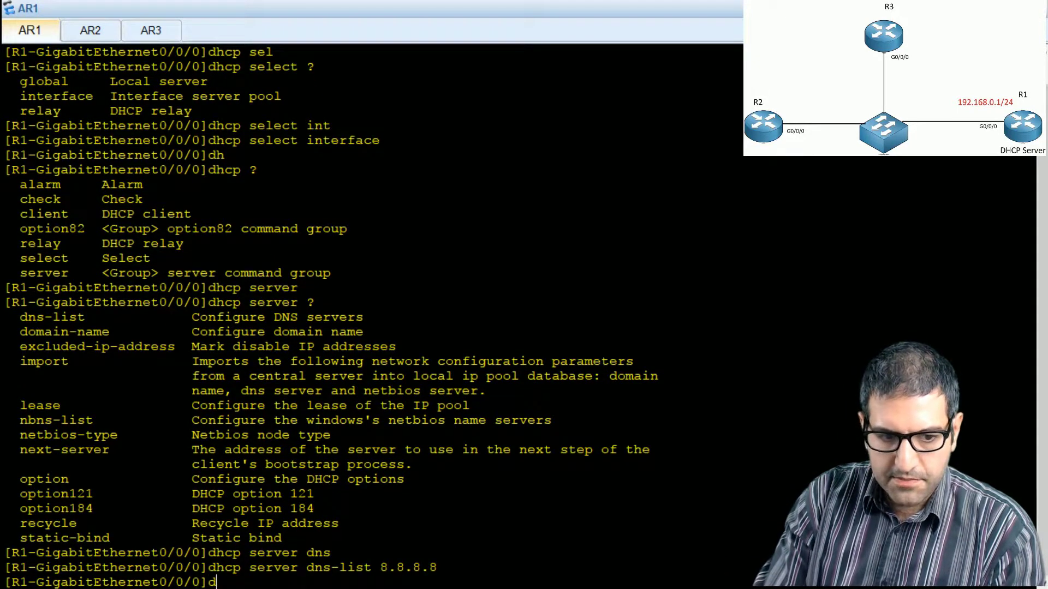
type("hc")
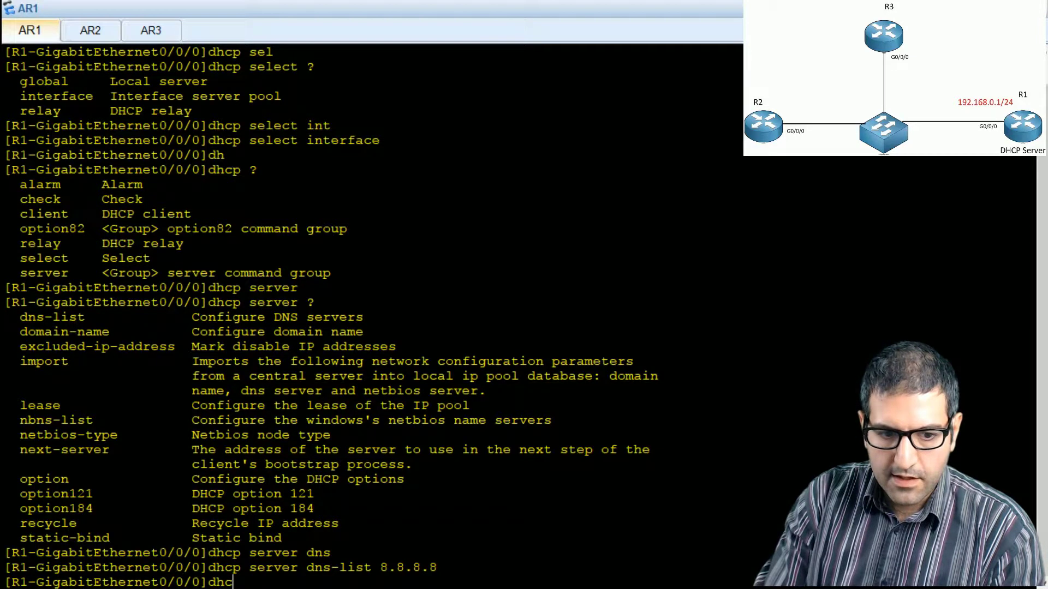
type("p server ")
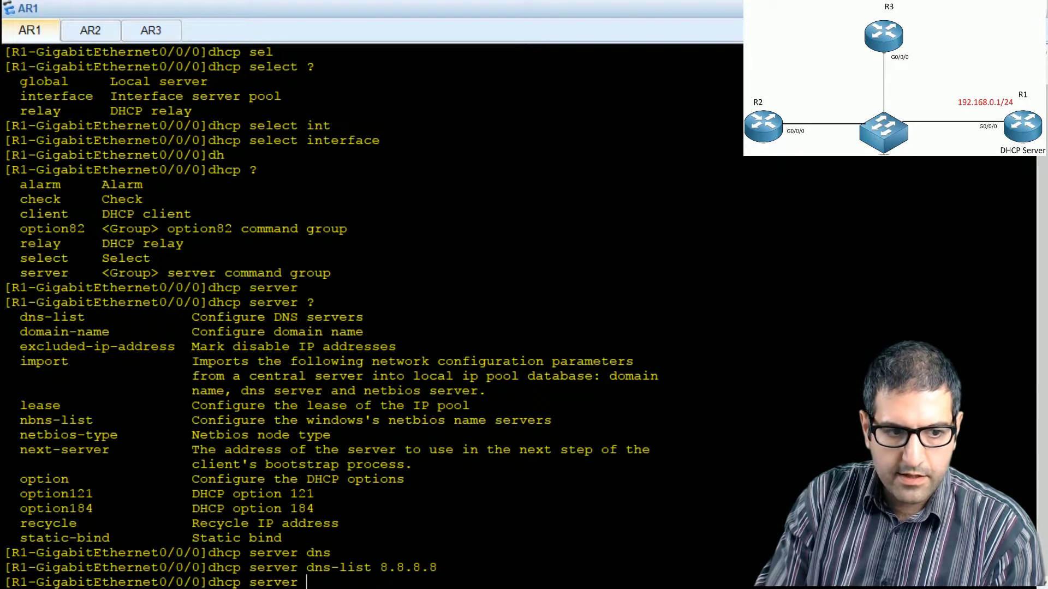
type("leas")
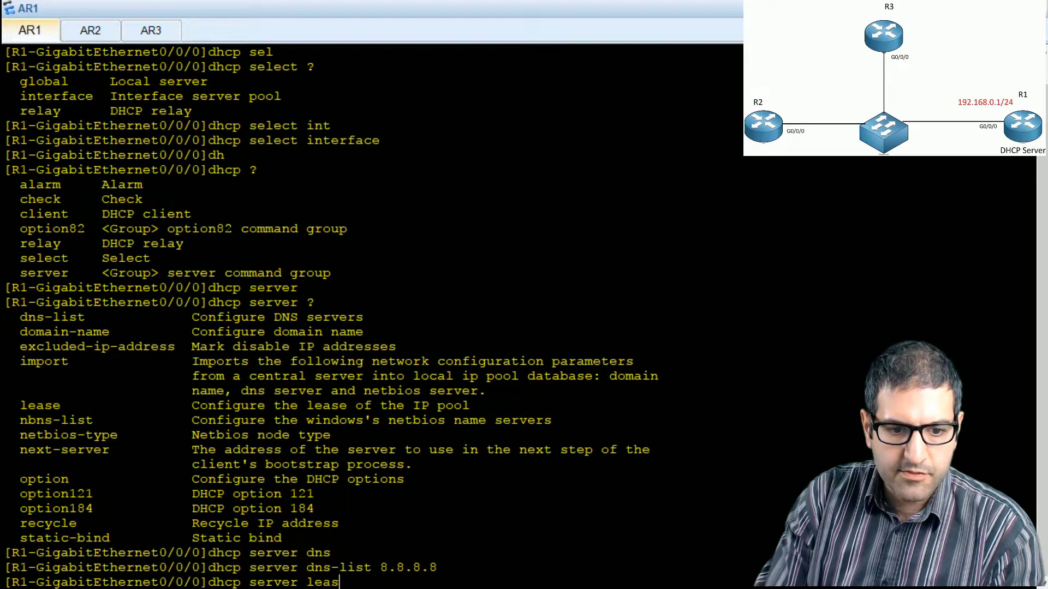
type("e 3 ?")
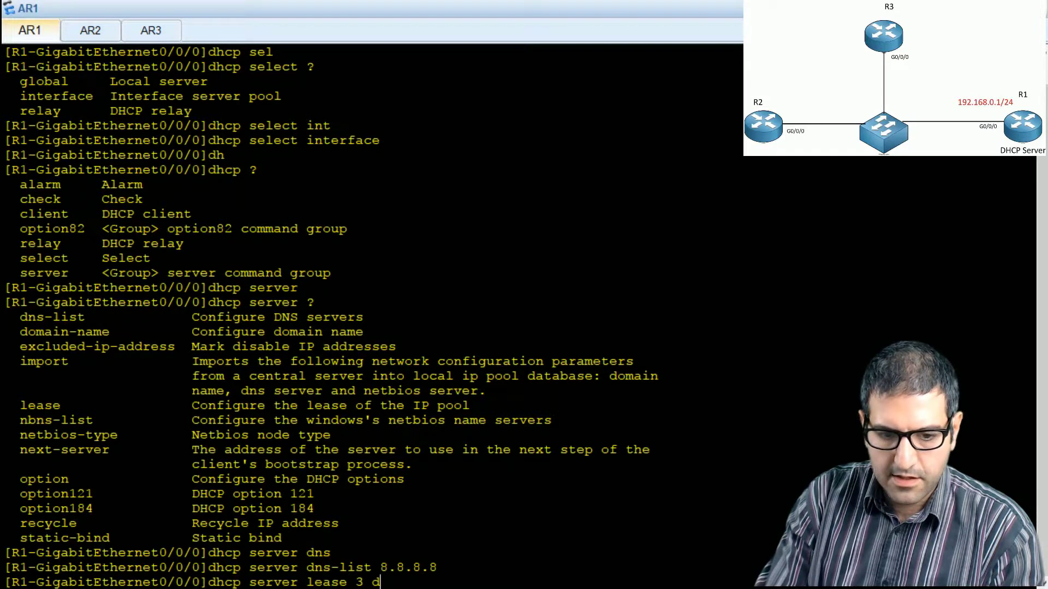
key("BackSpace")
key("BackSpace")
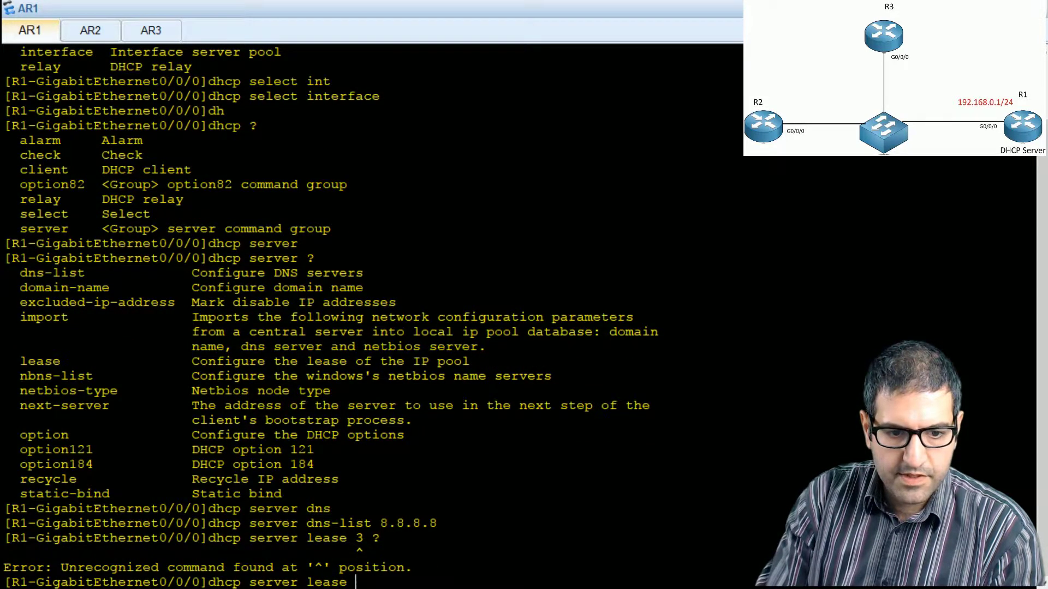
type("?")
type("da")
type("y ?")
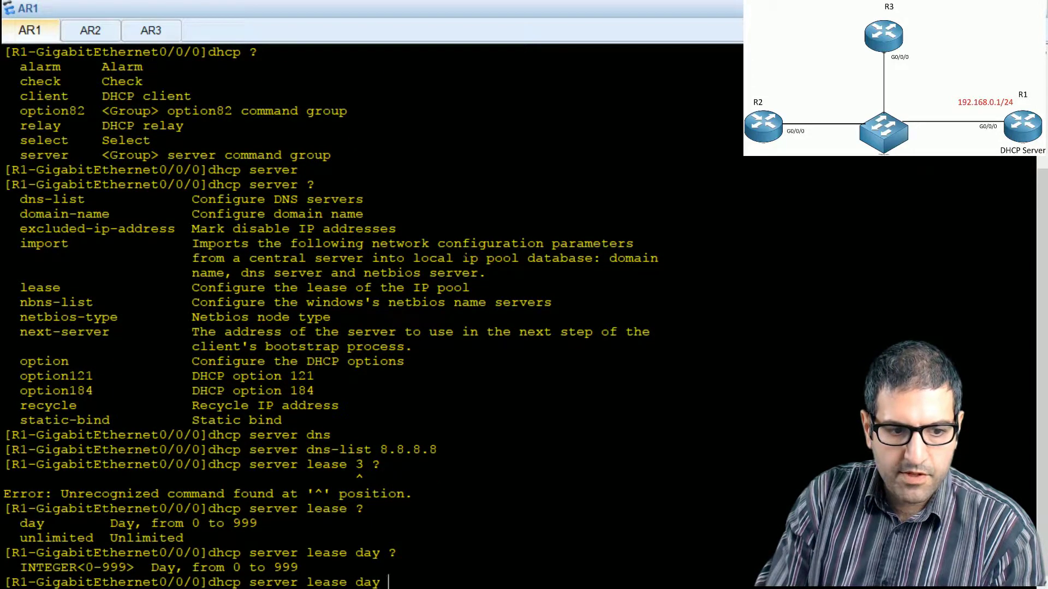
type("3")
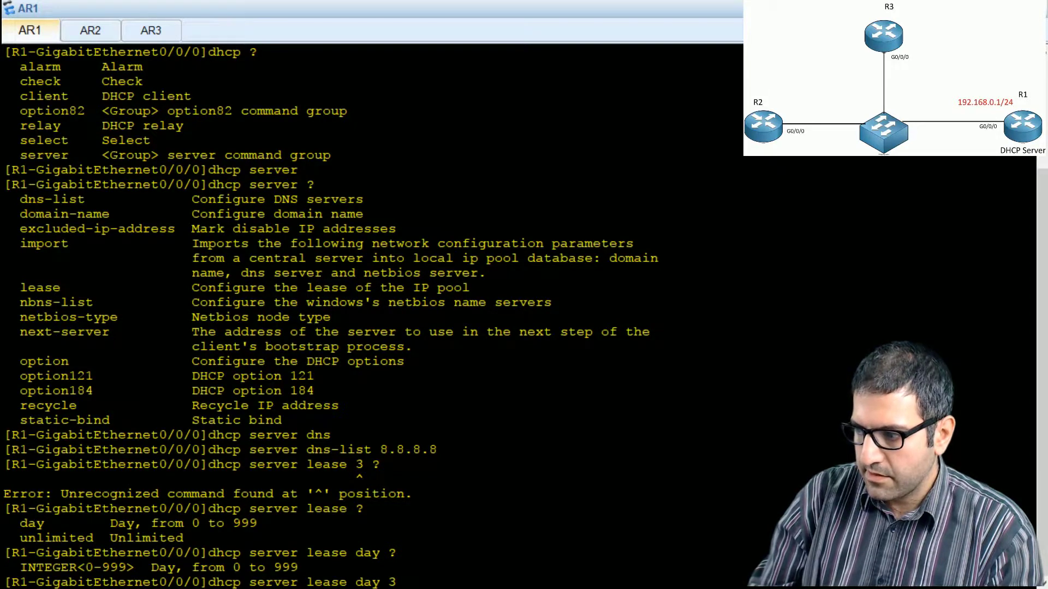
Step: Set the DHCP lease to 3 days, checking the lab task list and the help for further lease arguments
key("alt+Tab")
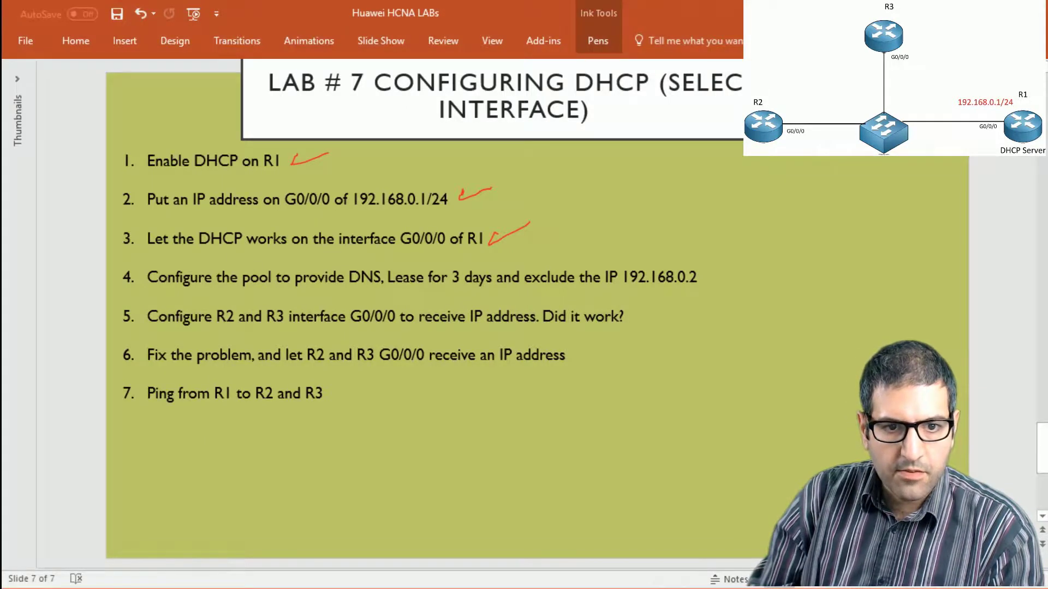
key("alt+Tab")
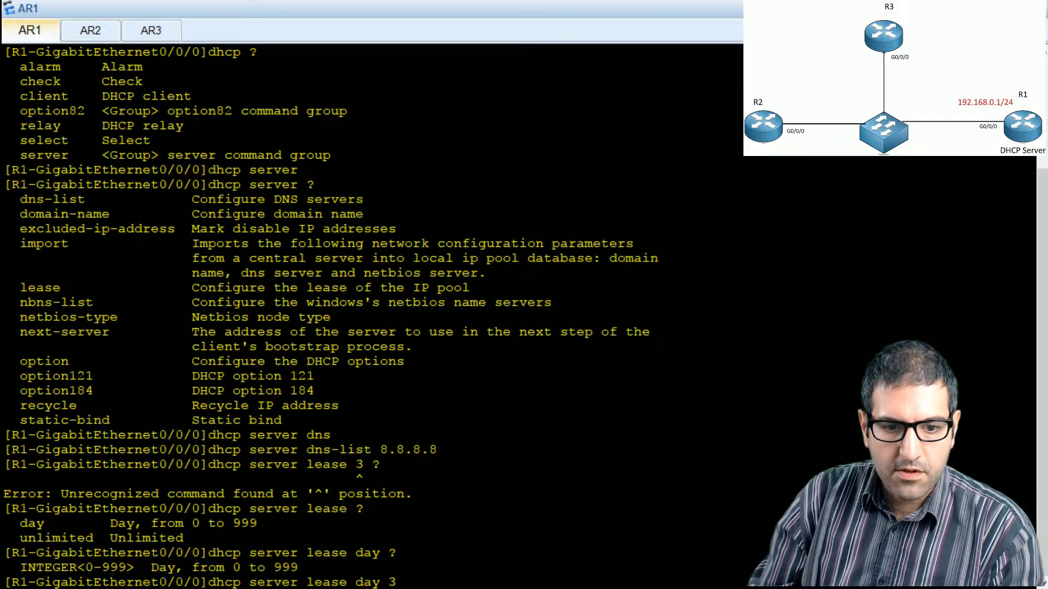
type("?")
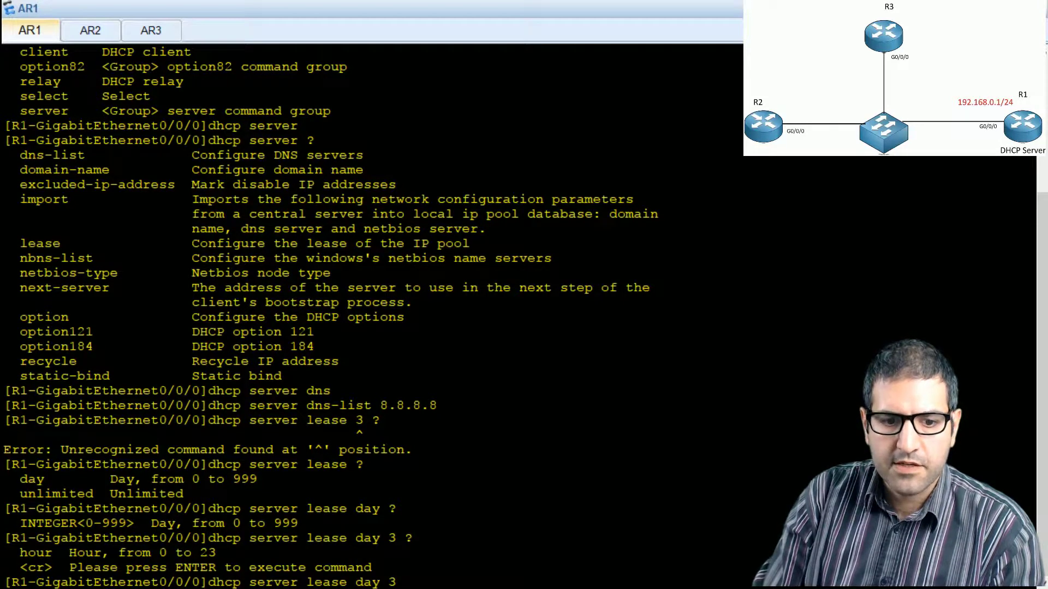
key("Return")
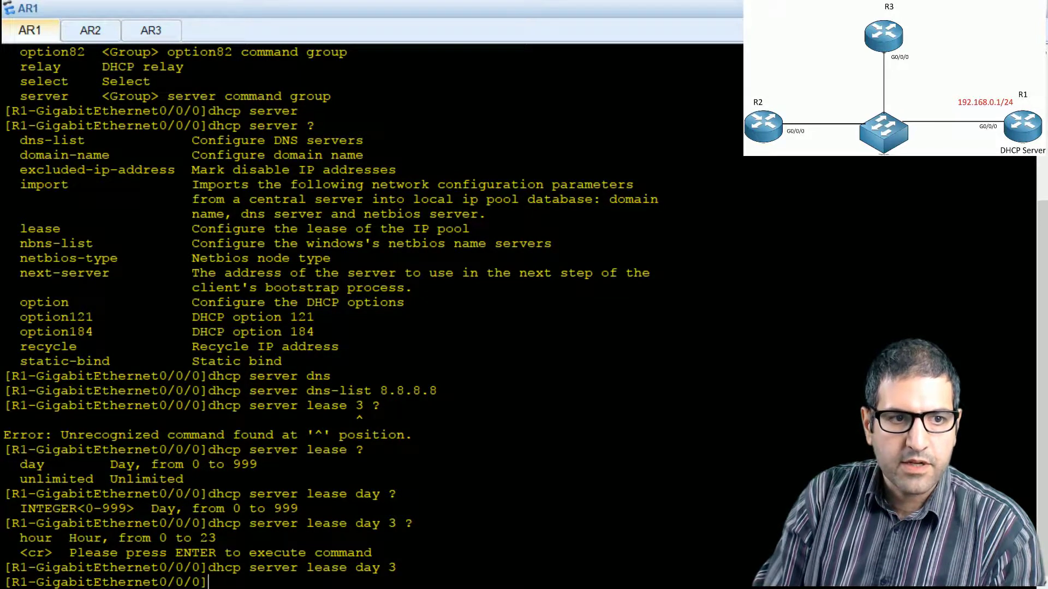
Step: Exclude the IP address 192.168.0.2 from the DHCP pool on R1's G0/0/0, consulting the command help for the address arguments
type("dhcp serv")
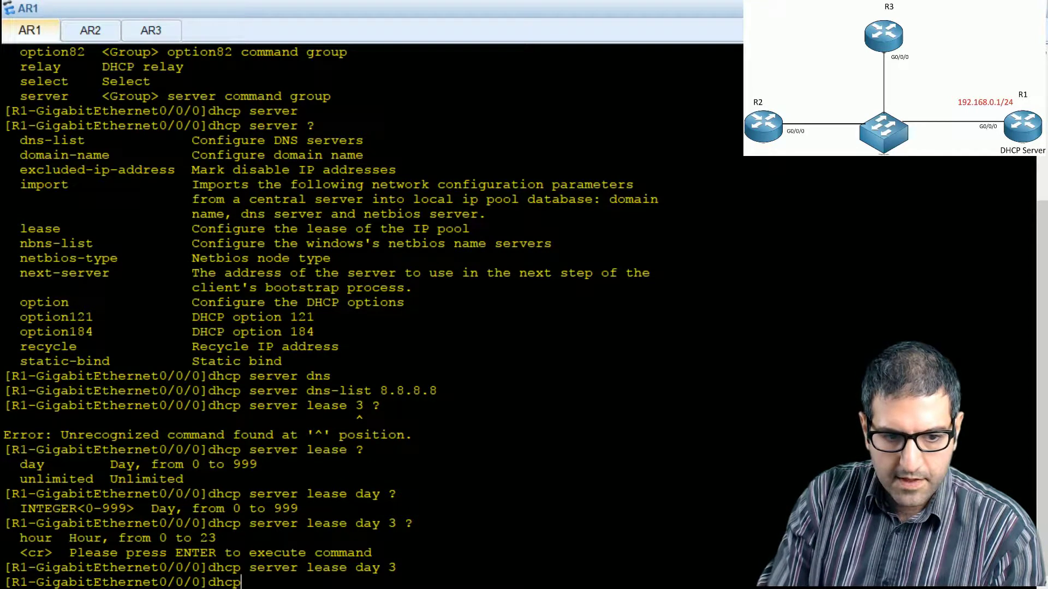
key("Tab")
type("ex")
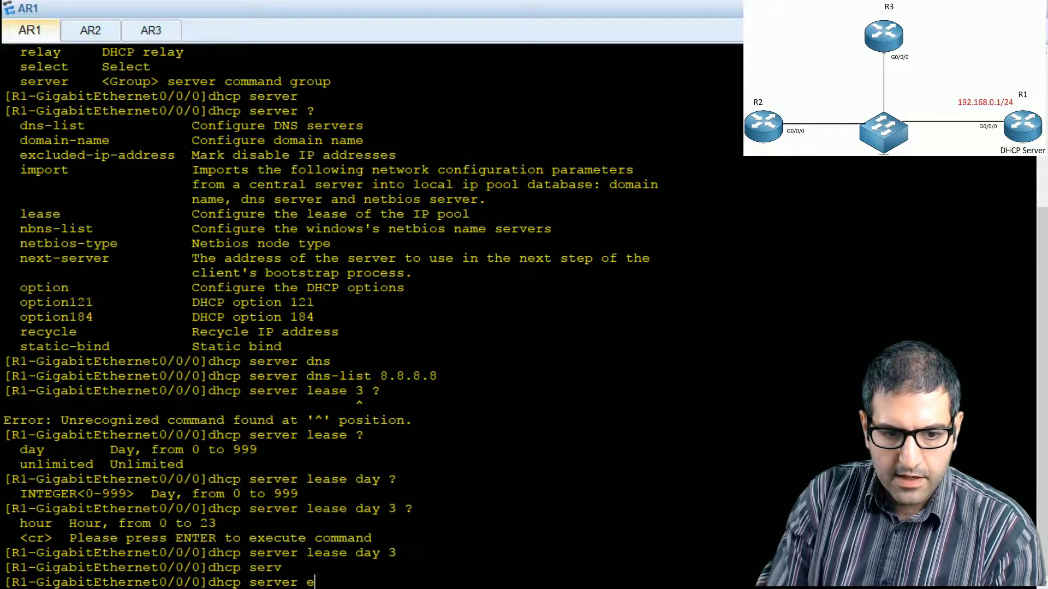
key("Tab")
type("?")
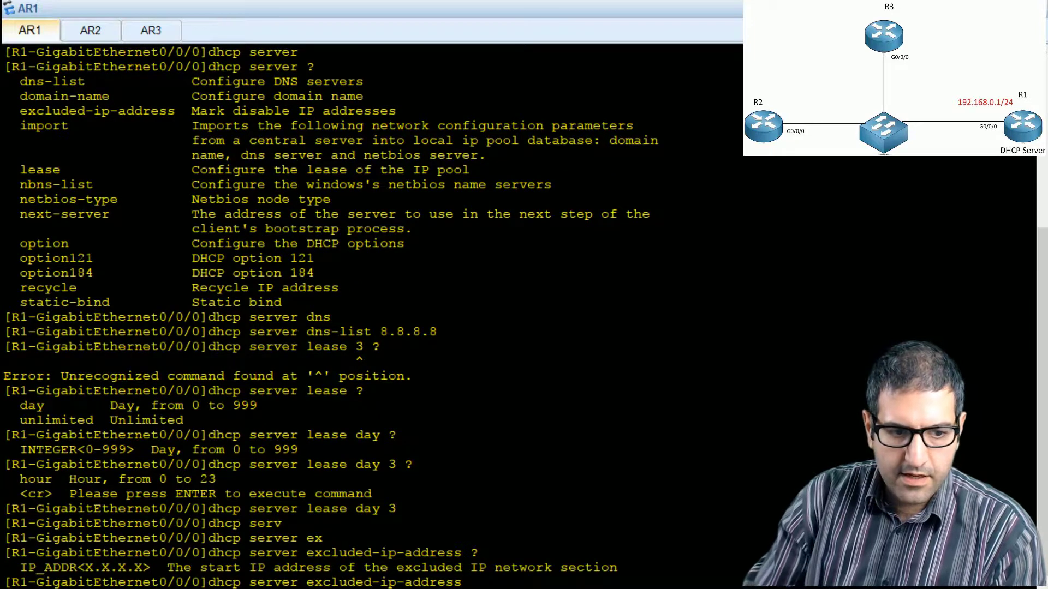
type("192.168.0")
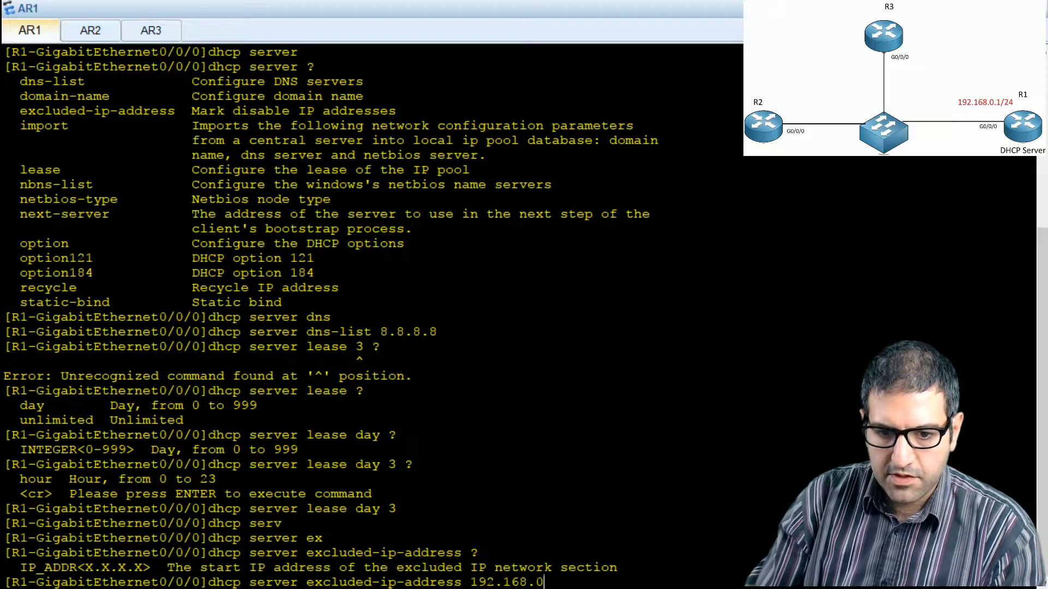
type(".2 ?")
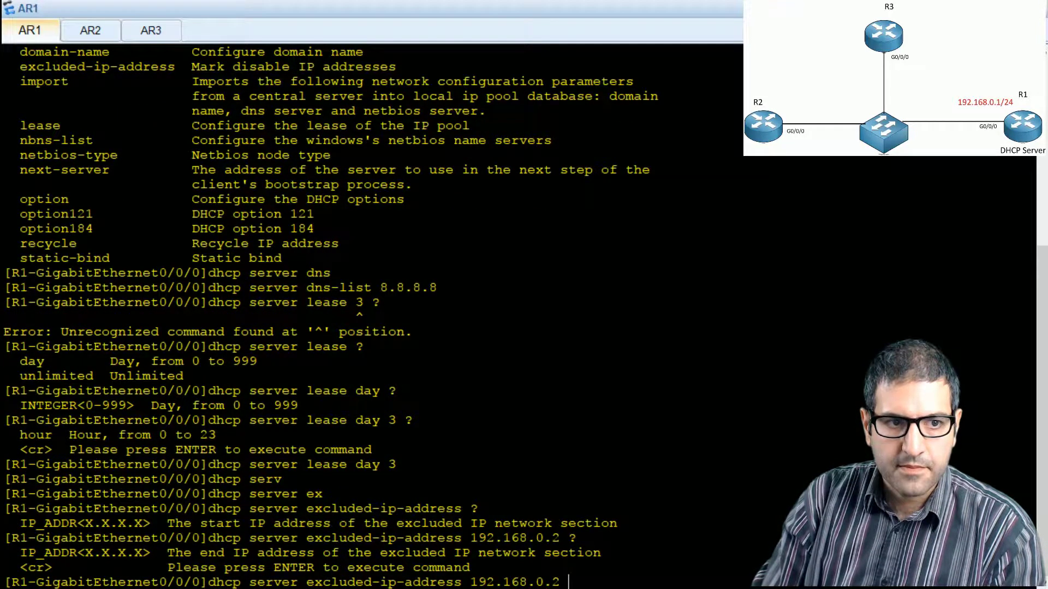
key("Return")
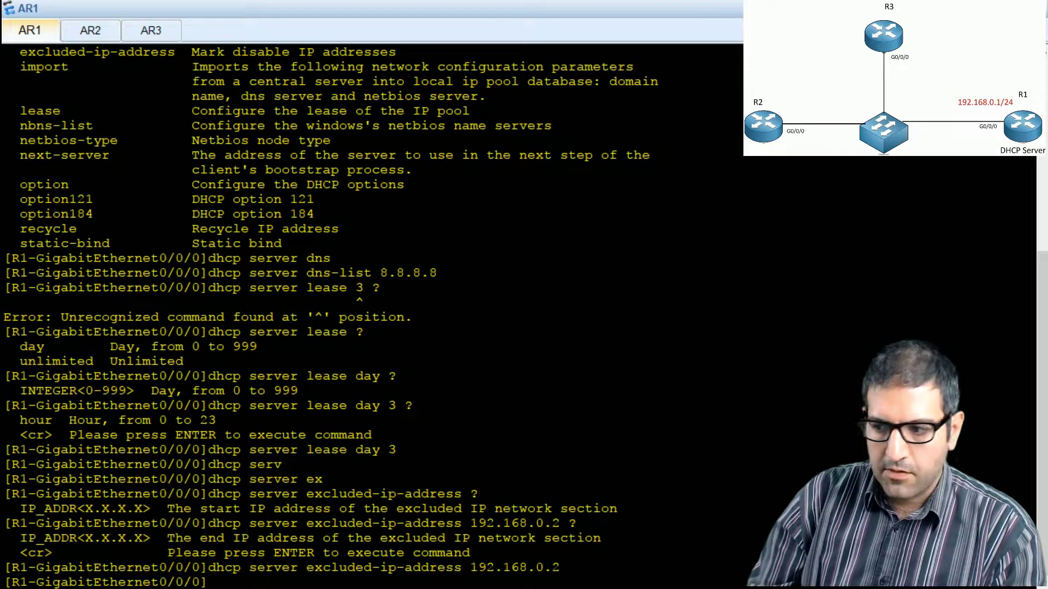
Step: Switch to the PowerPoint lab slide, tick off task 4 in red ink and underline G0/0/0 in task 5
key("alt+Tab")
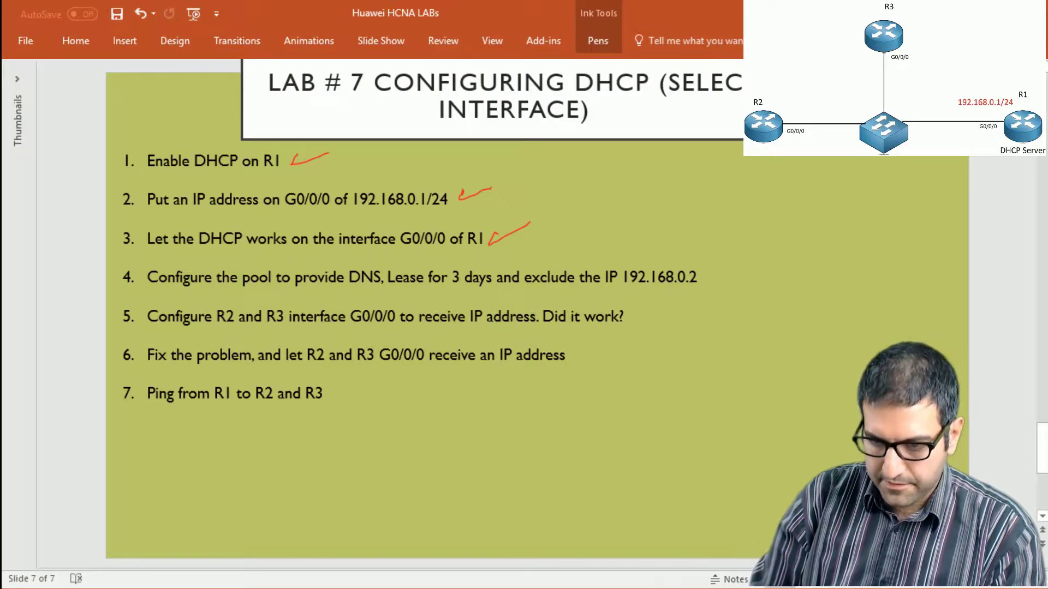
left_click_drag(714, 277, 756, 267)
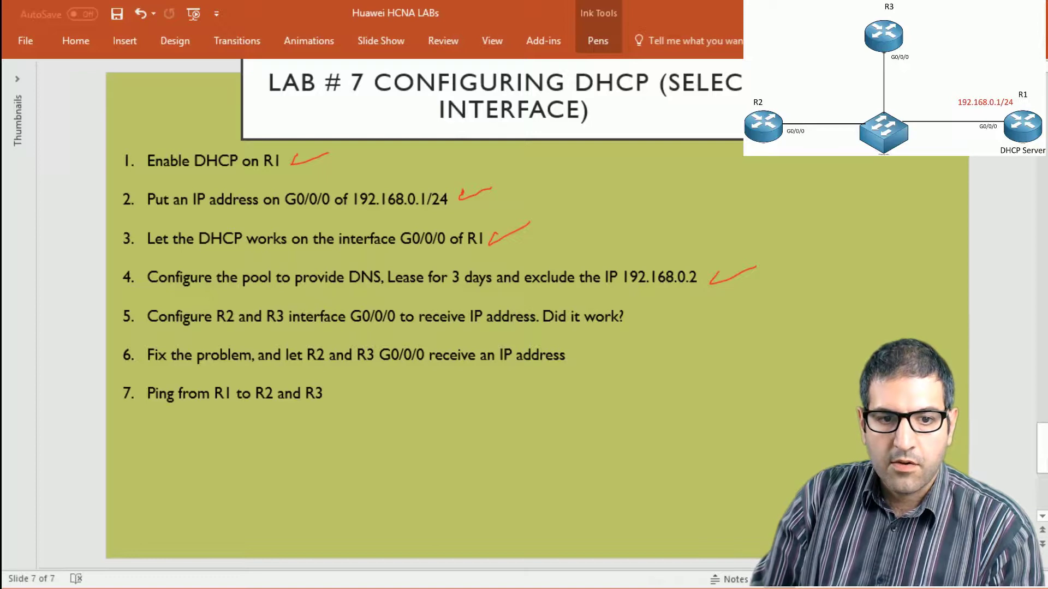
left_click_drag(345, 323, 394, 327)
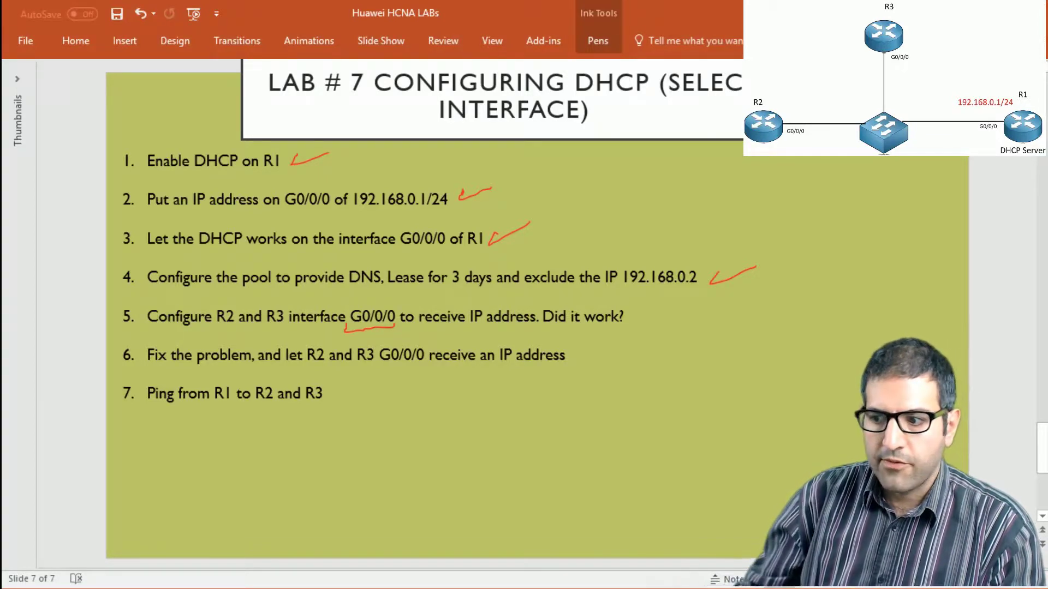
Step: Switch to the OneNote topology drawing and mark the G0/0/0 ports of R3 and R2 with red dots and underlines
key("alt+Tab")
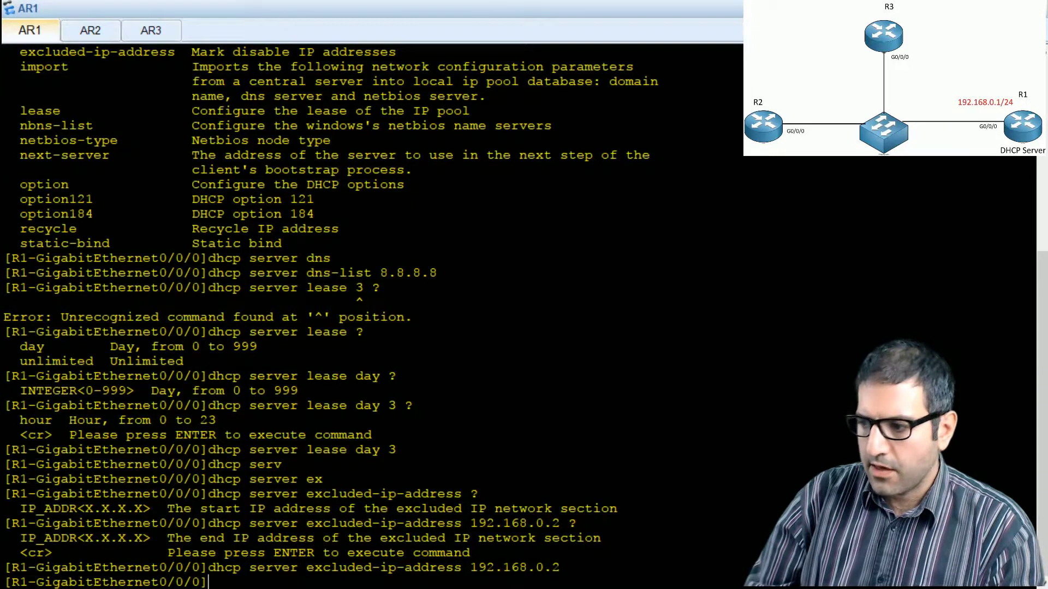
key("alt+Tab")
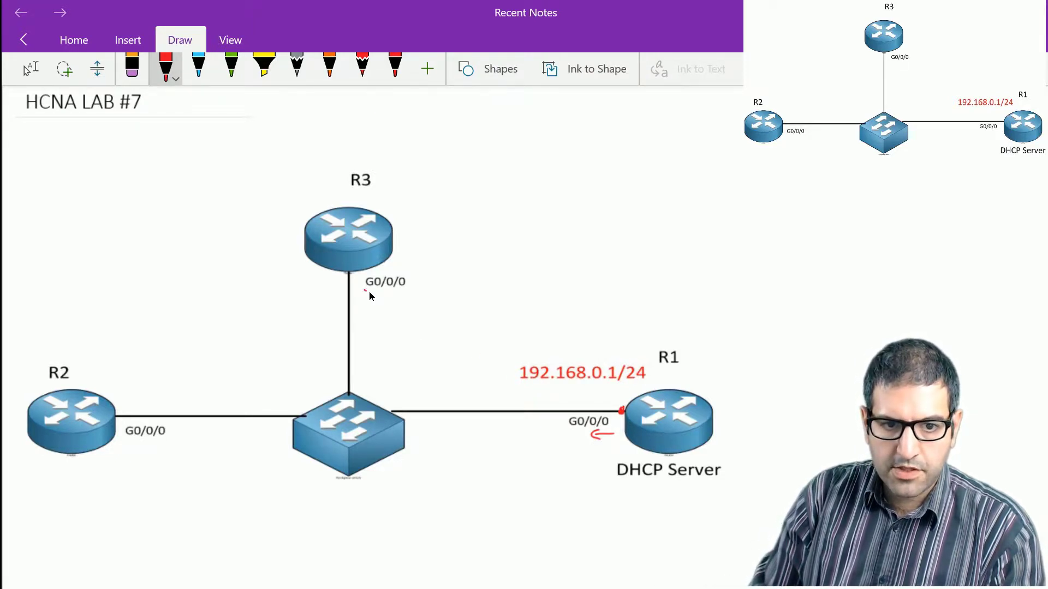
left_click(348, 271)
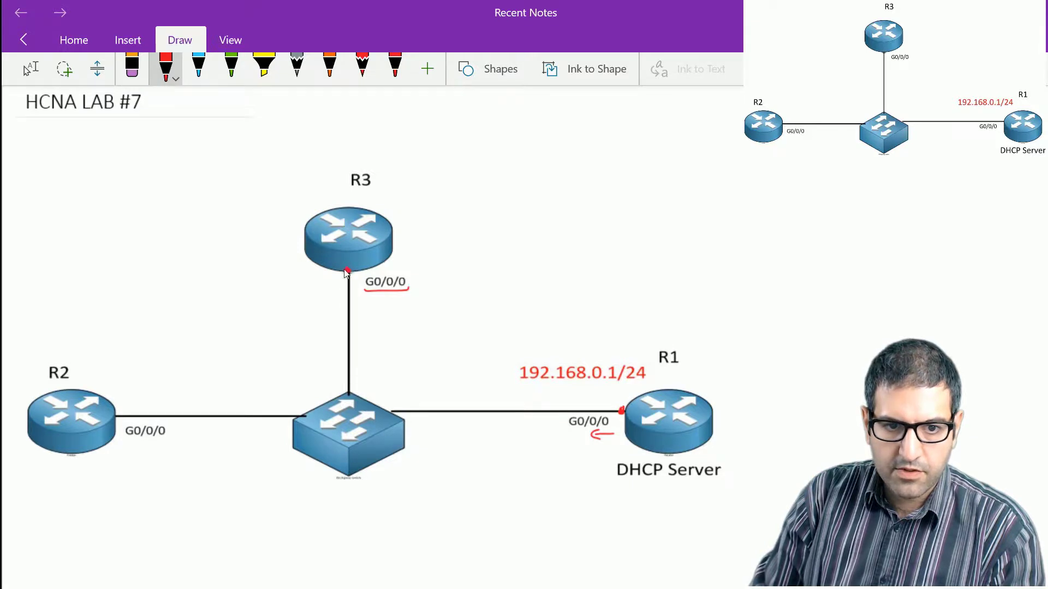
left_click(115, 413)
left_click_drag(123, 437, 167, 435)
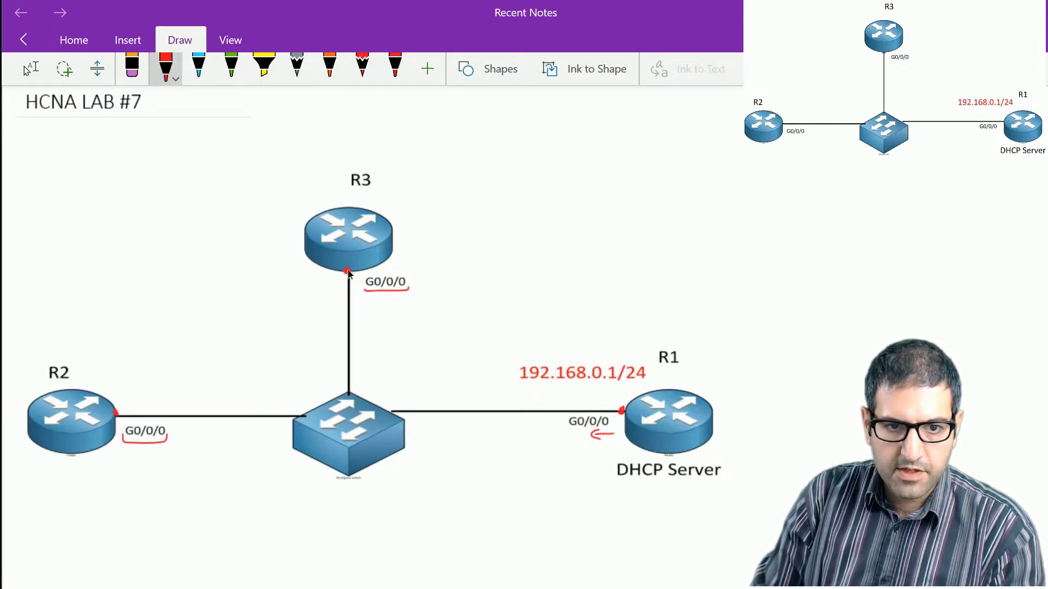
Step: Draw red arrows from R1's G0/0/0 towards R3 and R2, and re-mark the dot on R1's port
left_click_drag(567, 396, 560, 396)
left_click_drag(455, 359, 407, 317)
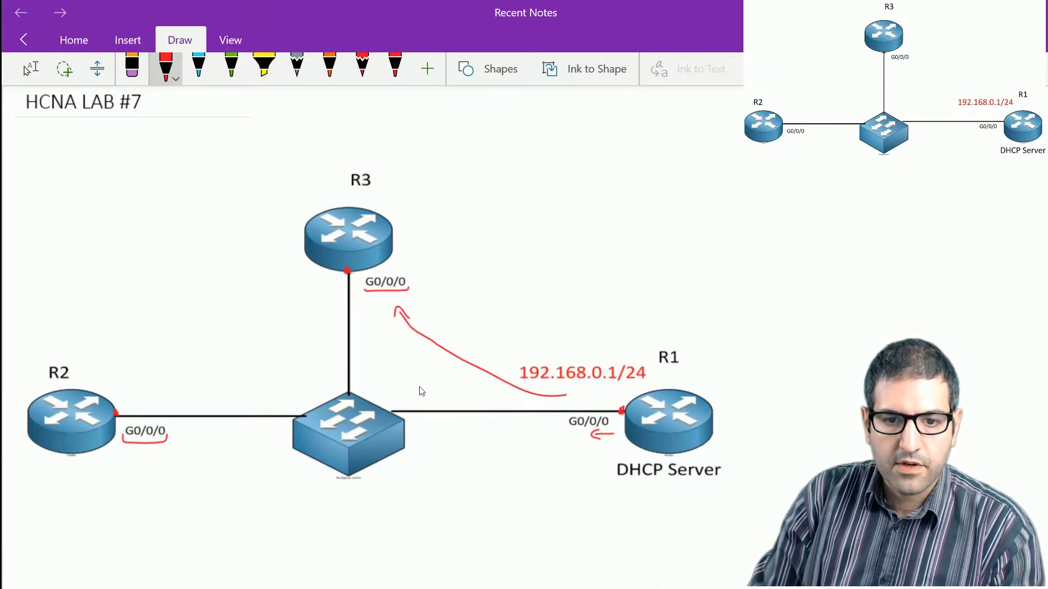
mouse_move(538, 456)
left_mouse_down()
mouse_move(578, 441)
mouse_move(248, 483)
left_mouse_up()
left_click_drag(167, 456, 149, 467)
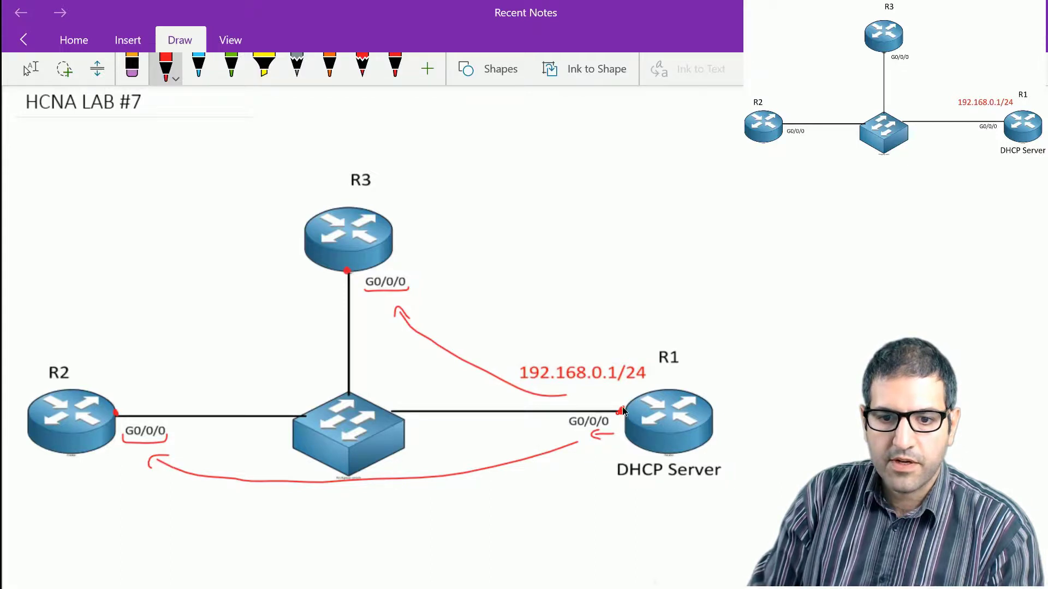
left_click_drag(621, 406, 623, 413)
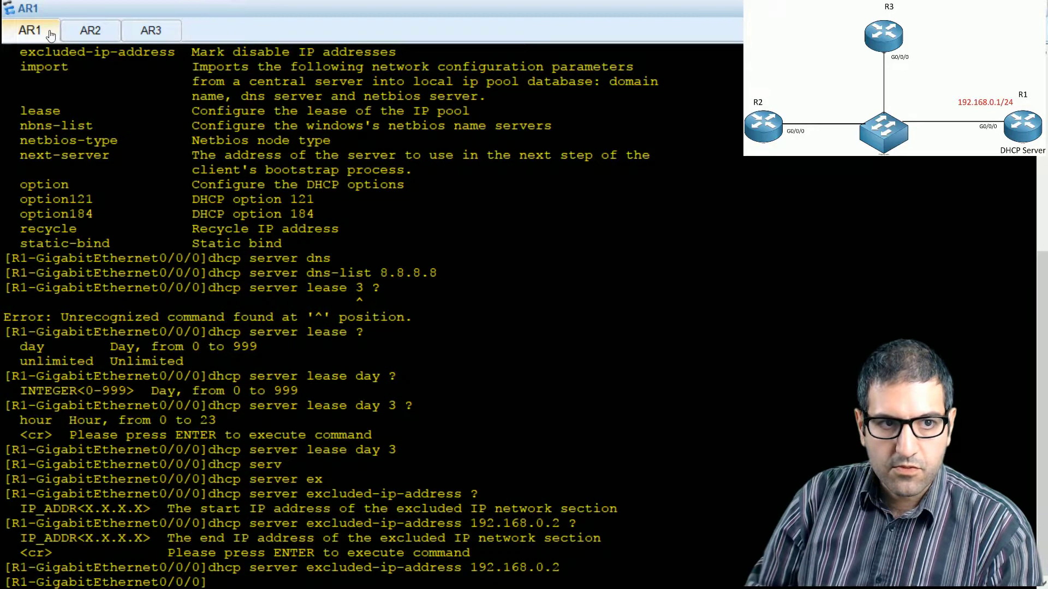
Step: Switch to the AR2 console, enter system view on R2 and open interface g0/0/0
left_click(82, 32)
key("Return")
type("sys")
key("Tab")
key("Return")
type("int")
key("Tab")
type("g0/0/0")
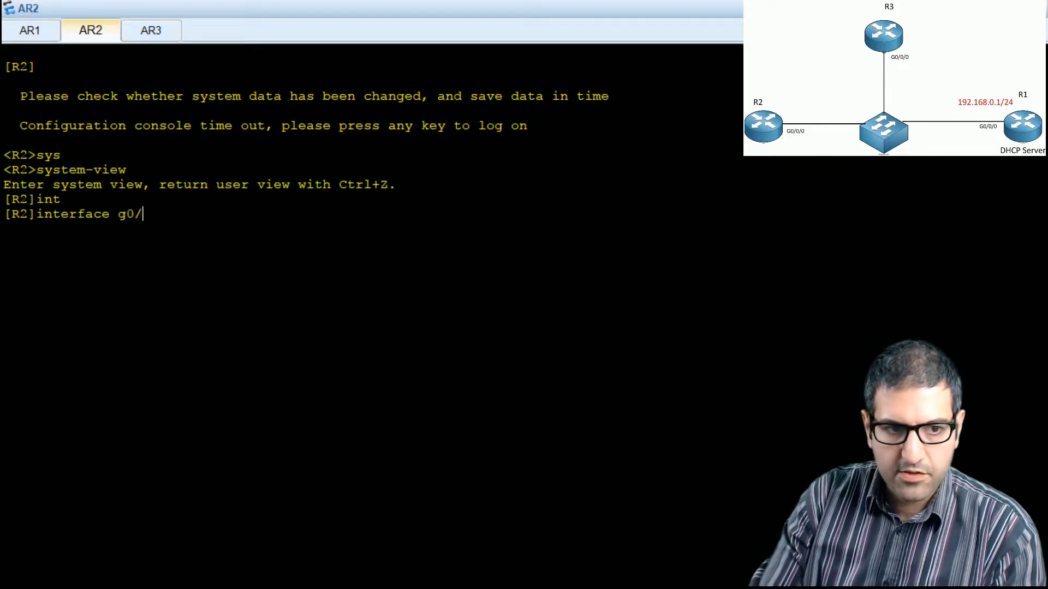
key("Return")
Step: Try to make R2's G0/0/0 obtain its IP address through DHCP with ip address dhcp-alloc
type("ip add")
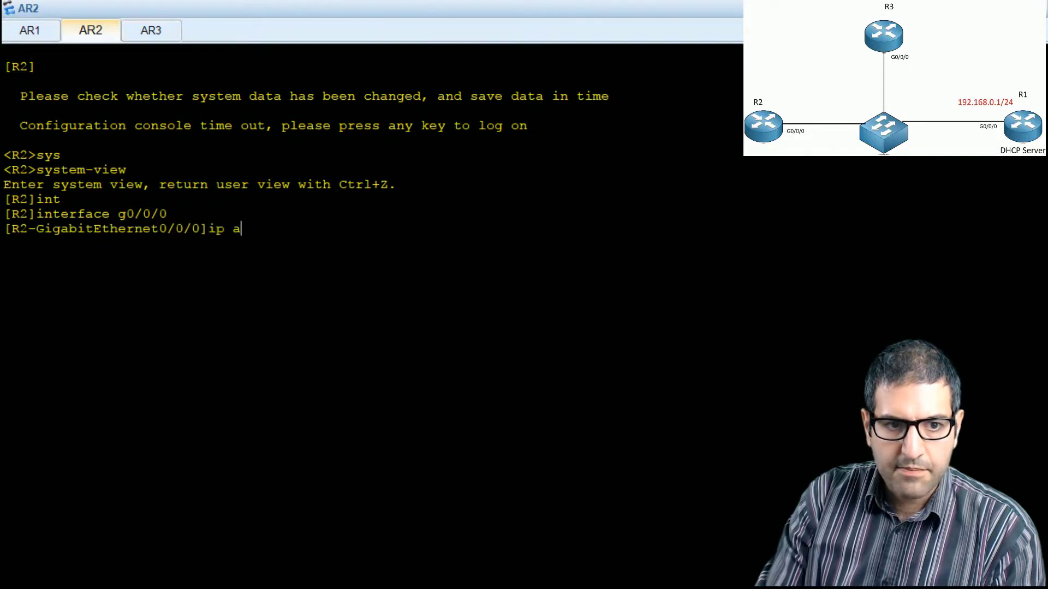
key("Tab")
type("dh")
key("Tab")
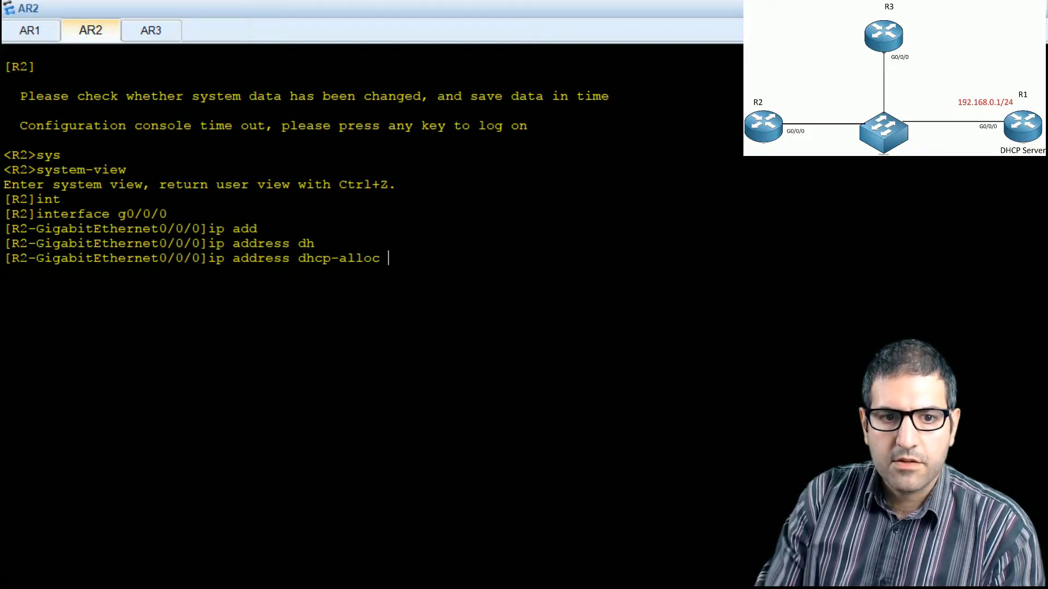
key("Return")
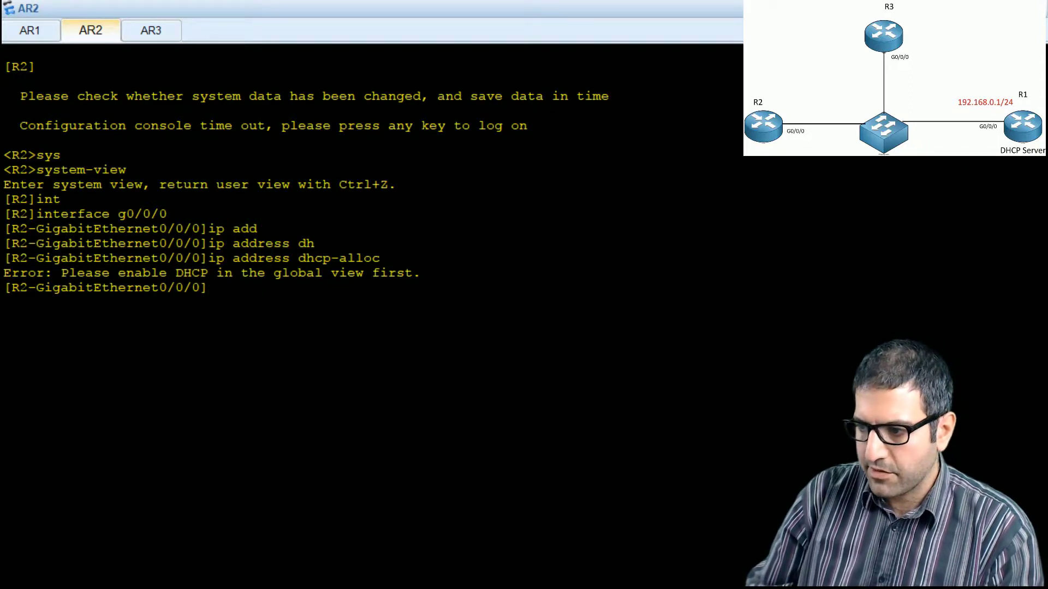
Step: Switch to the PowerPoint lab slide, add a red tick beside task 5, and return to the AR2 console
key("alt+Tab")
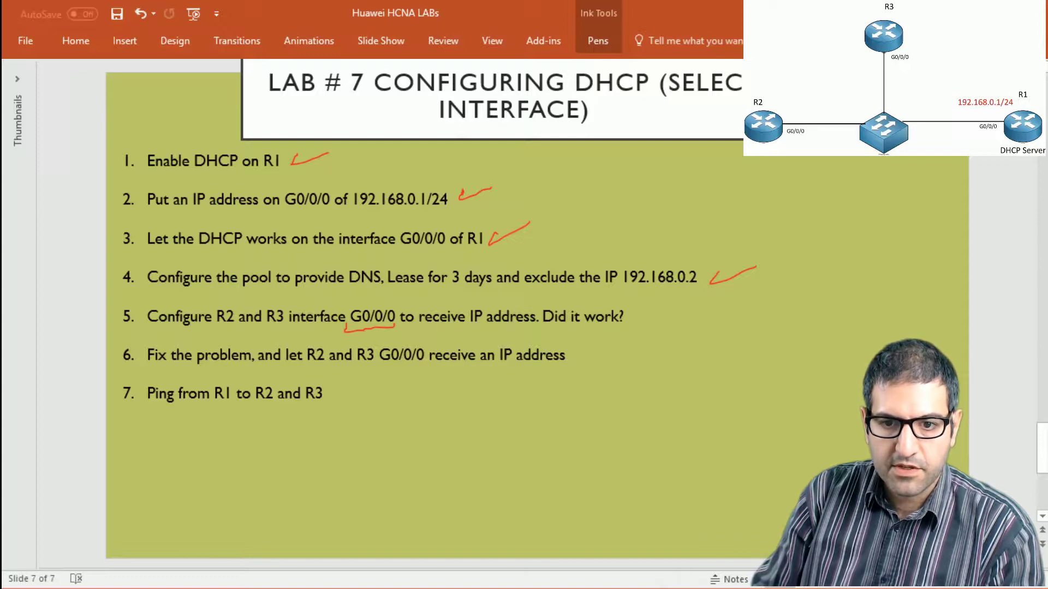
left_click_drag(638, 309, 682, 307)
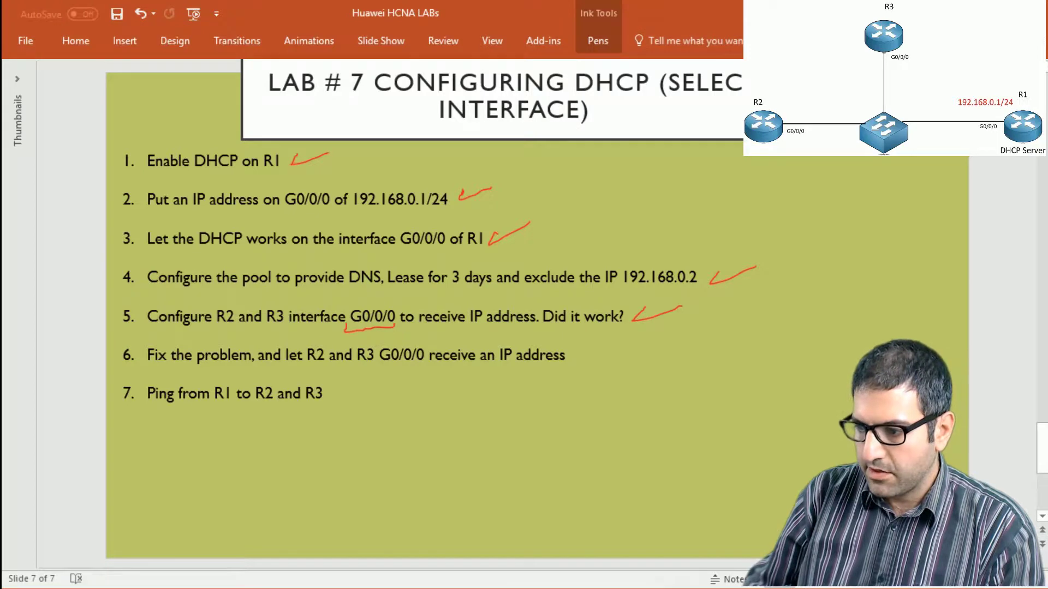
key("alt+Tab")
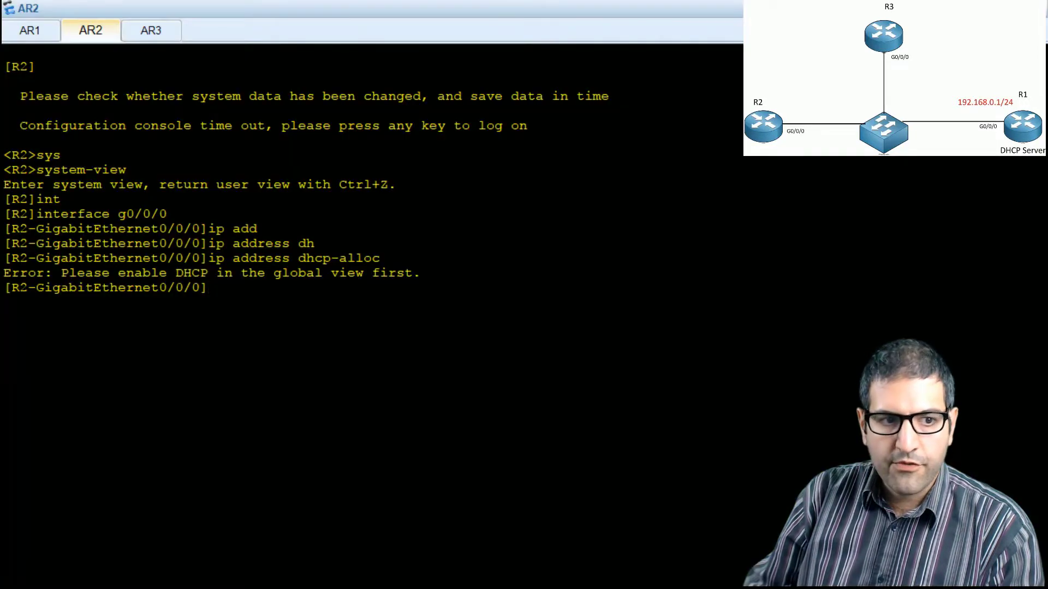
Step: Leave the interface view on R2 and enable DHCP globally with dhcp enable
type("quit")
key("Return")
type("dhcp en")
key("Tab")
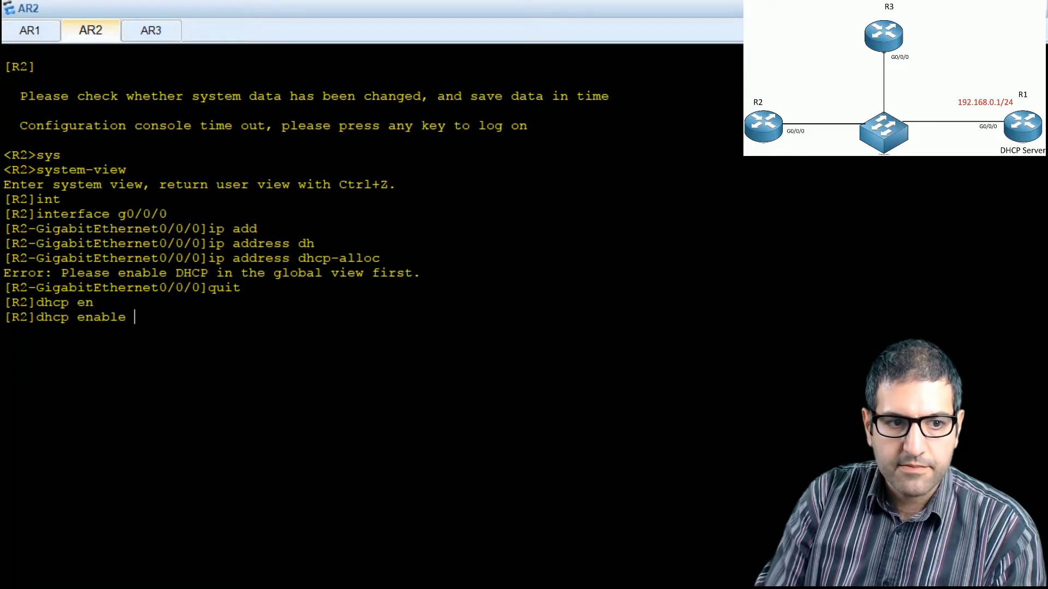
key("Return")
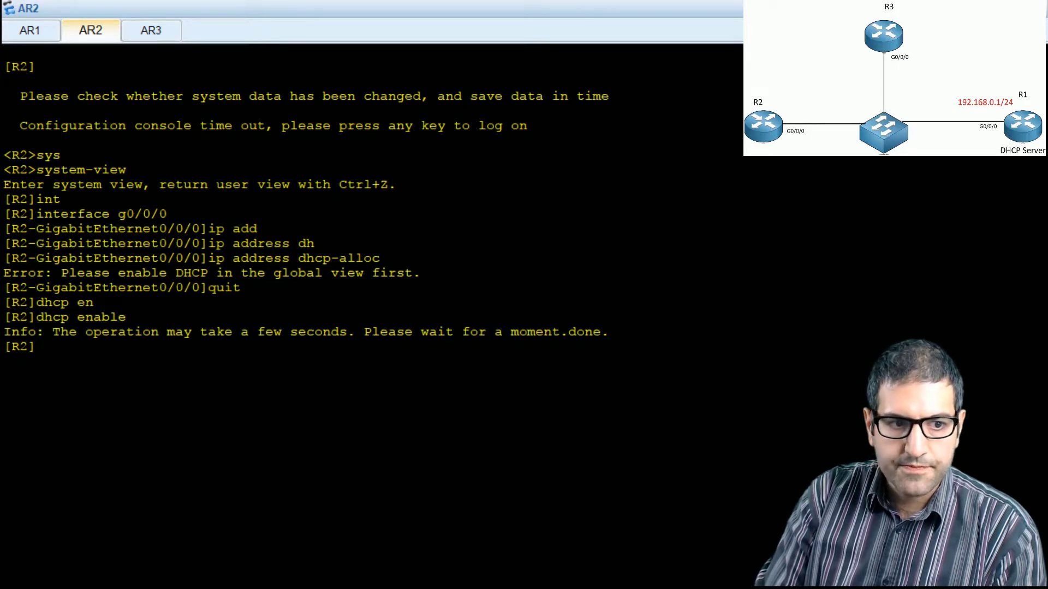
Step: Open interface g0/0/0 on R2 and set it to obtain its address with ip address dhcp-alloc
type("int g0/0/0")
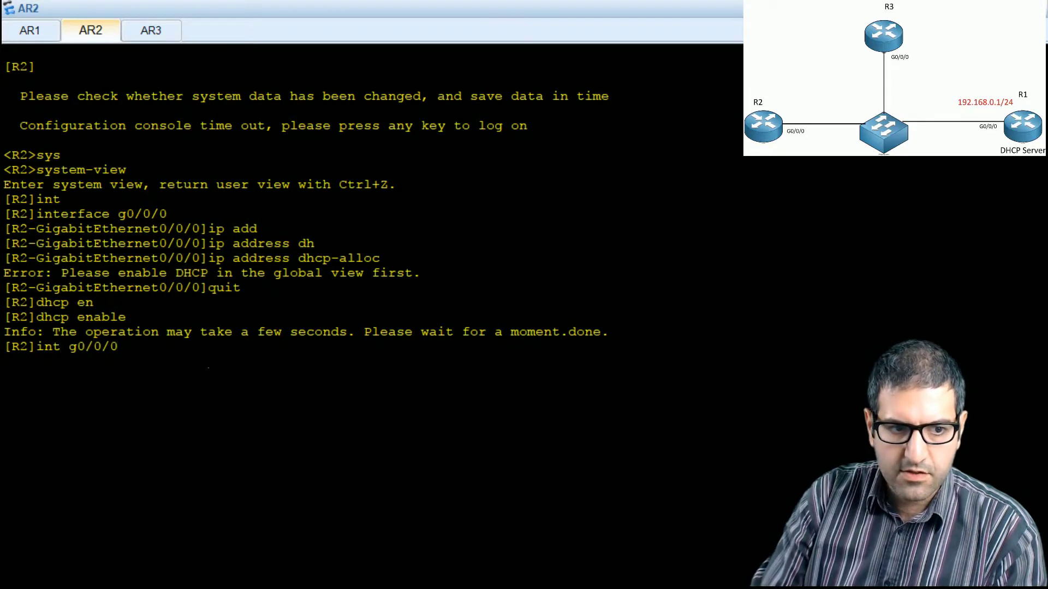
key("Return")
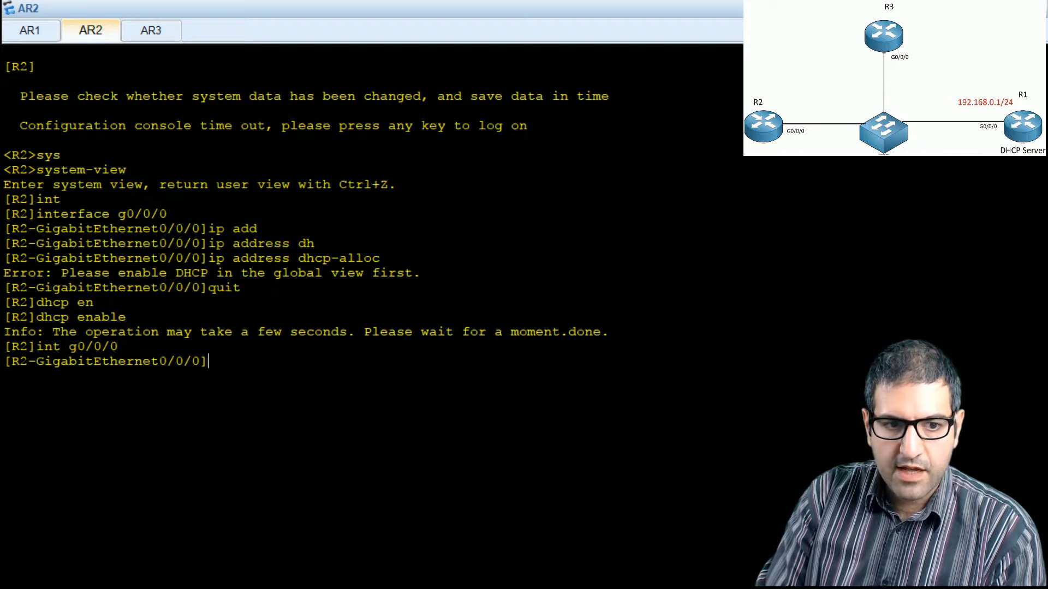
type("ip add")
key("Tab")
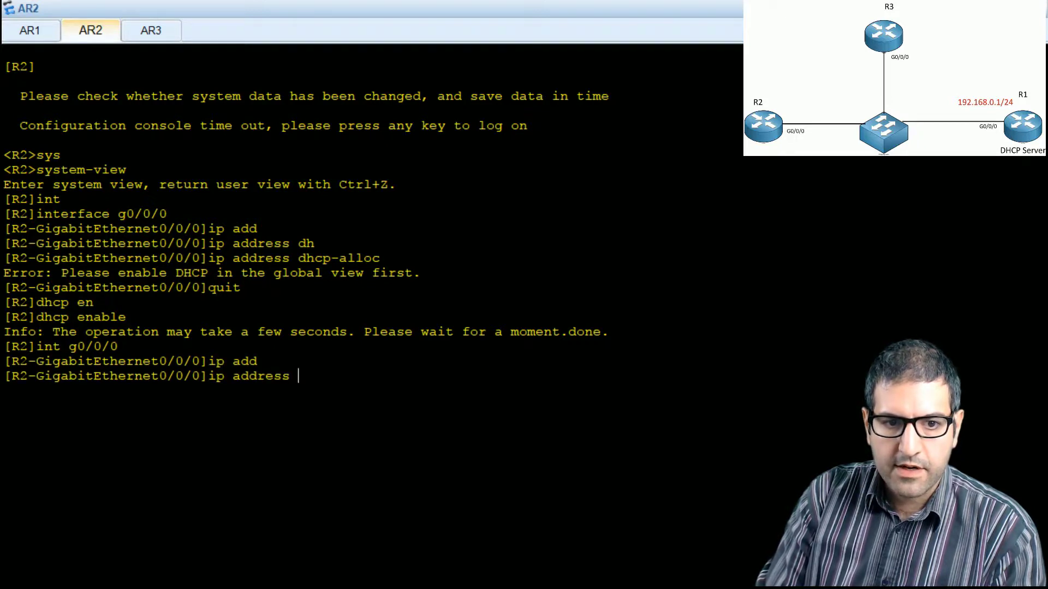
type("dhc")
key("Tab")
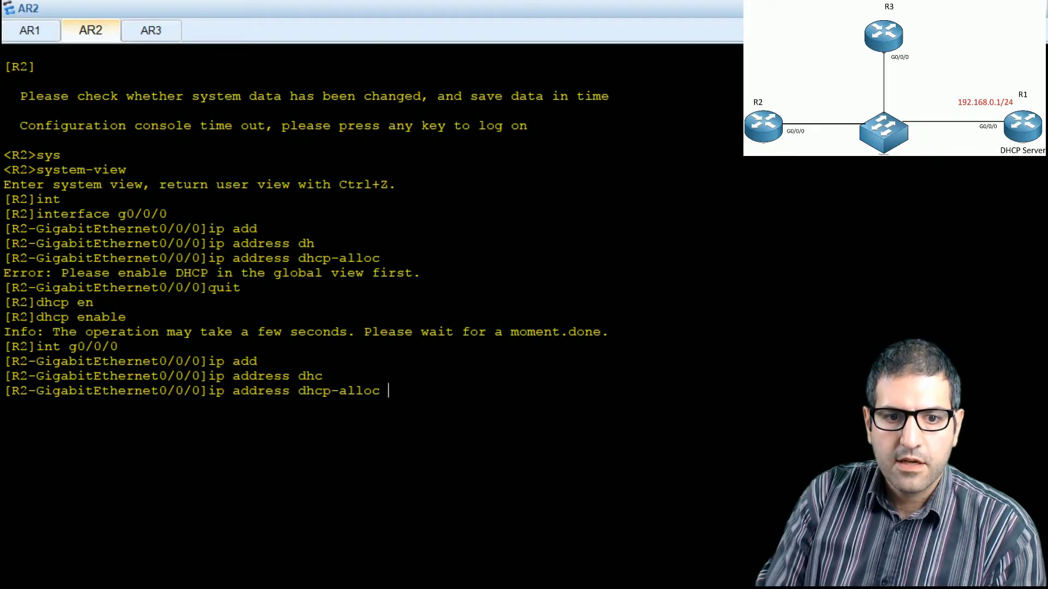
type("?")
key("Return")
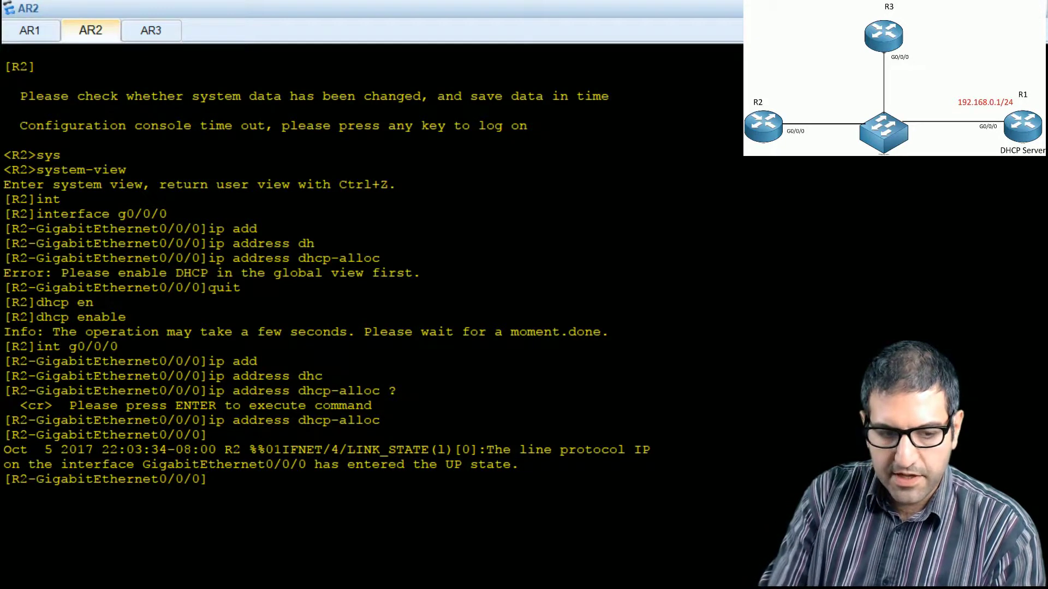
Step: Return R2 to system view, display the brief IP interface list, and highlight the address of GigabitEthernet0/0/0
type("quit")
key("Return")
type("dis")
key("Tab")
type("ip int bri")
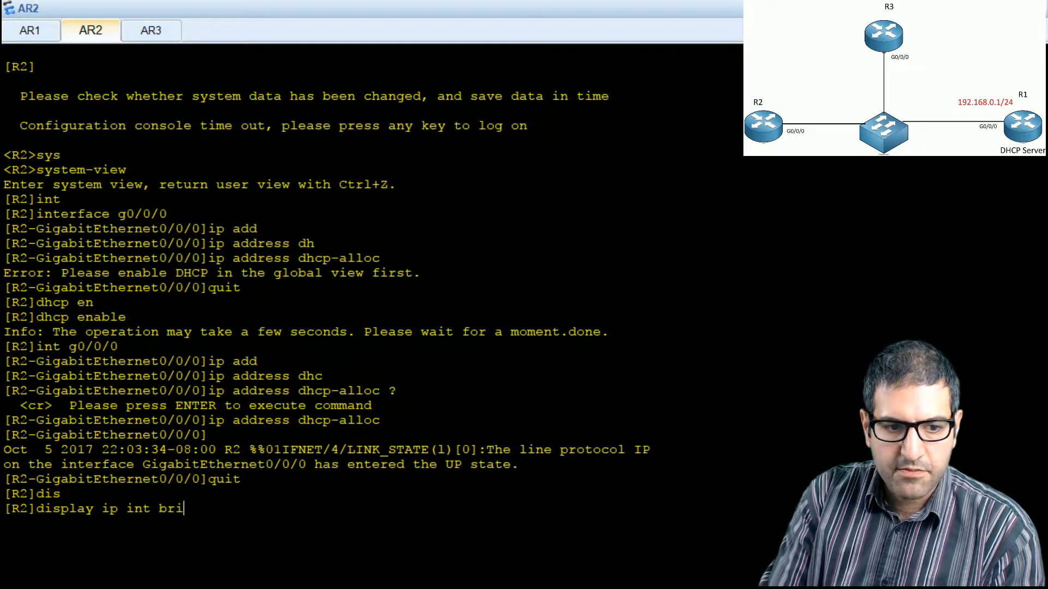
type("ef")
key("Return")
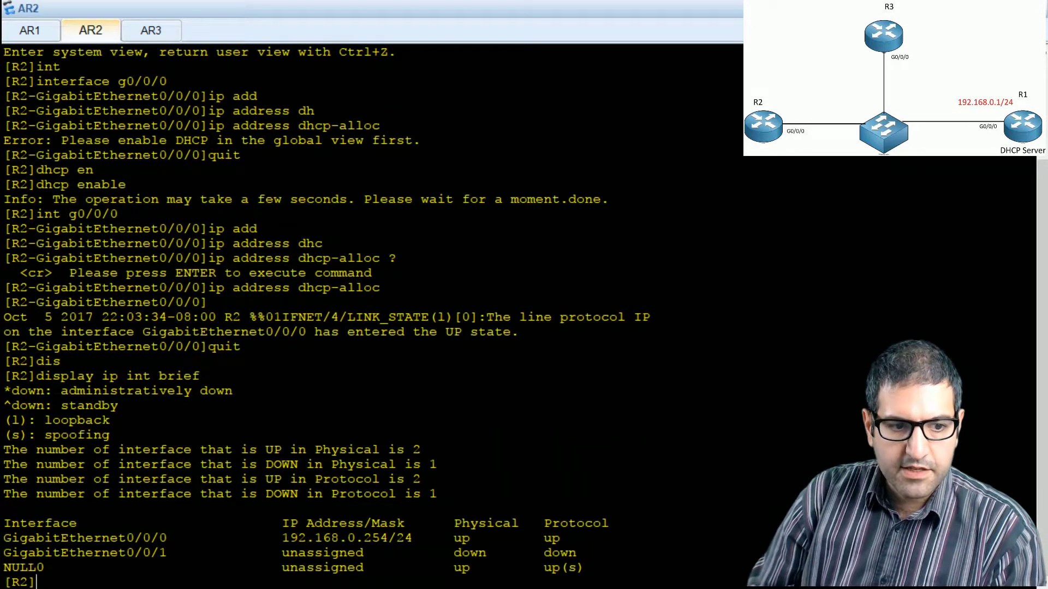
left_click_drag(36, 537, 545, 538)
left_click_drag(298, 538, 405, 539)
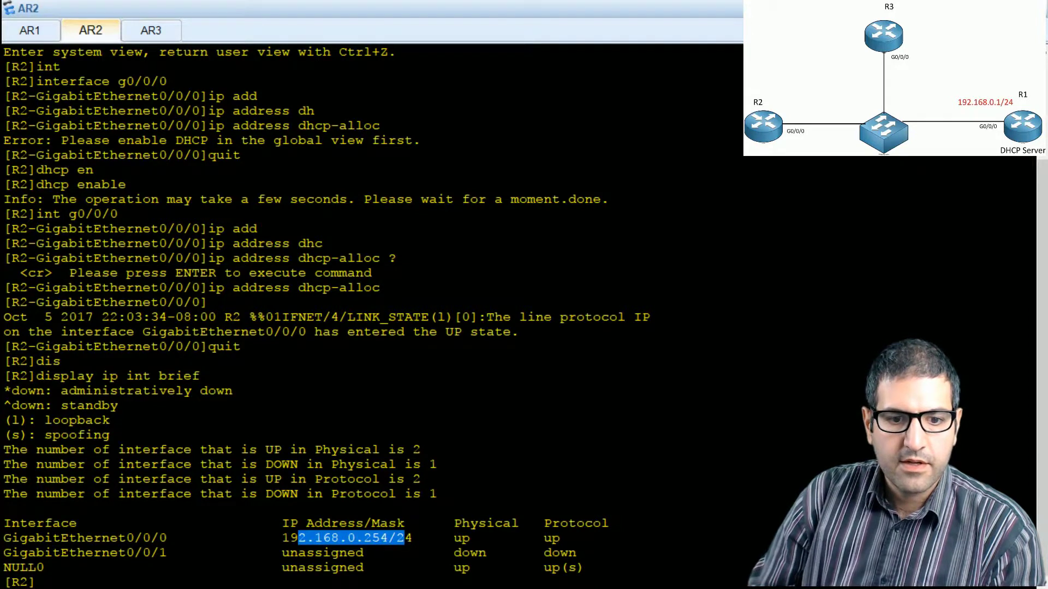
Step: Switch to the AR3 console, enter system view on R3 and enable DHCP globally
left_click(172, 32)
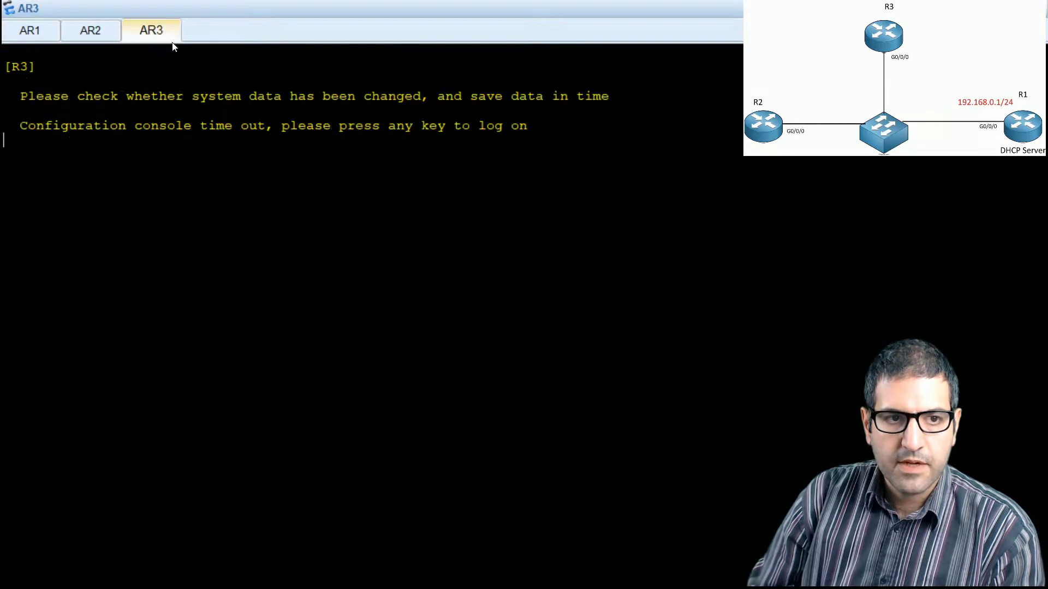
key("Return")
type("sys")
key("Tab")
key("Return")
type("dhcp en")
key("Tab")
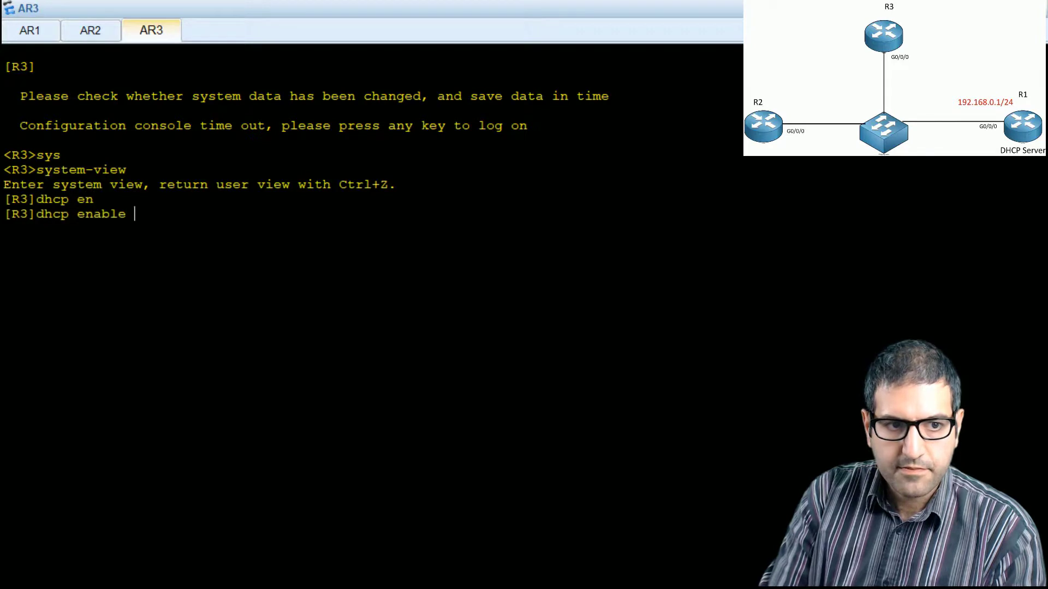
key("Return")
Step: Display the brief IP interface list on R3 and check the GigabitEthernet0/0/0 row
type("display ip int br")
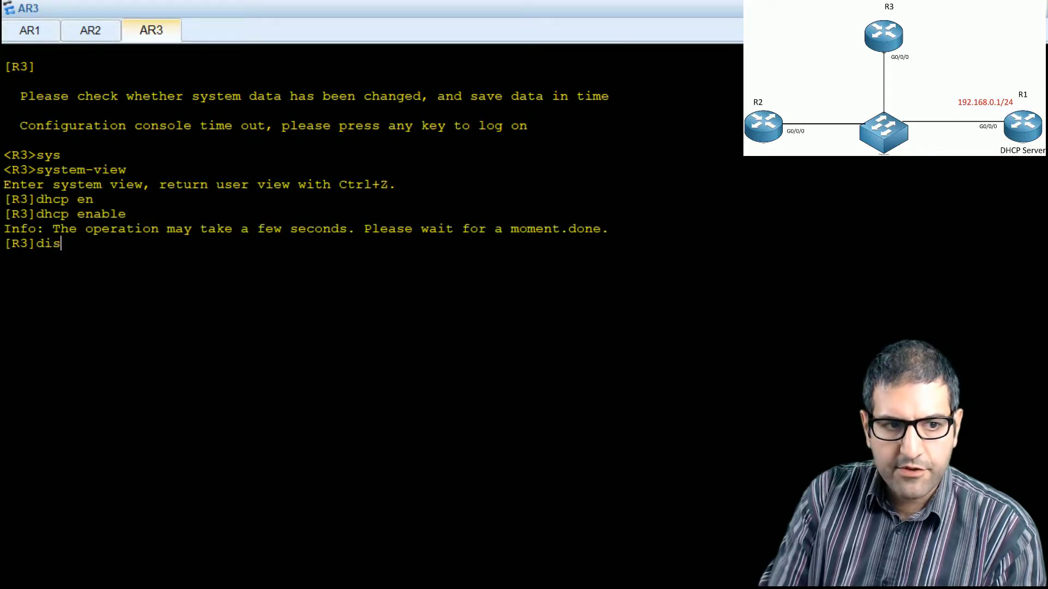
key("Tab")
type("ip int brief")
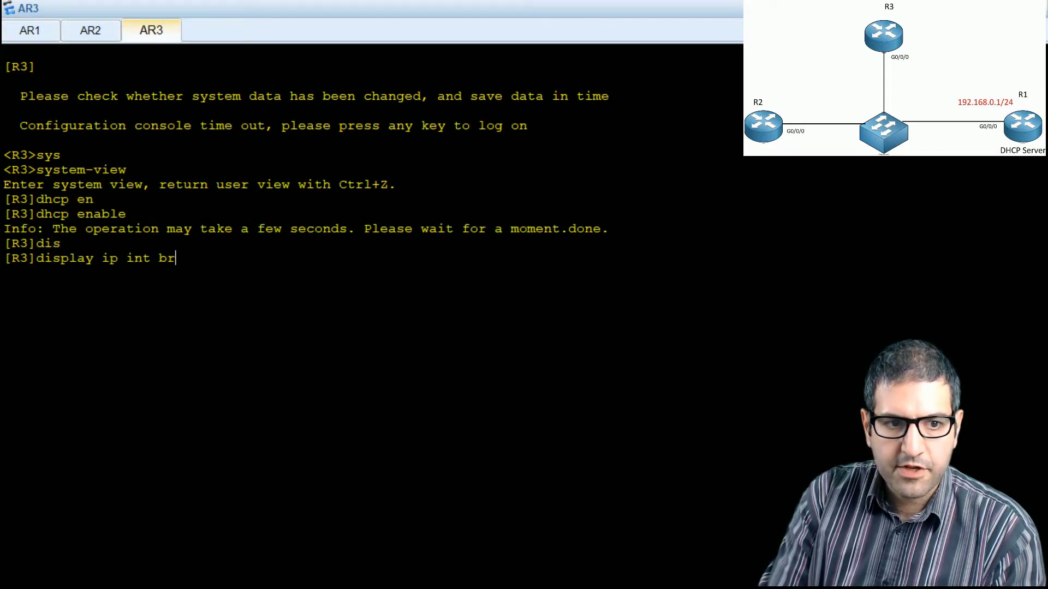
key("Return")
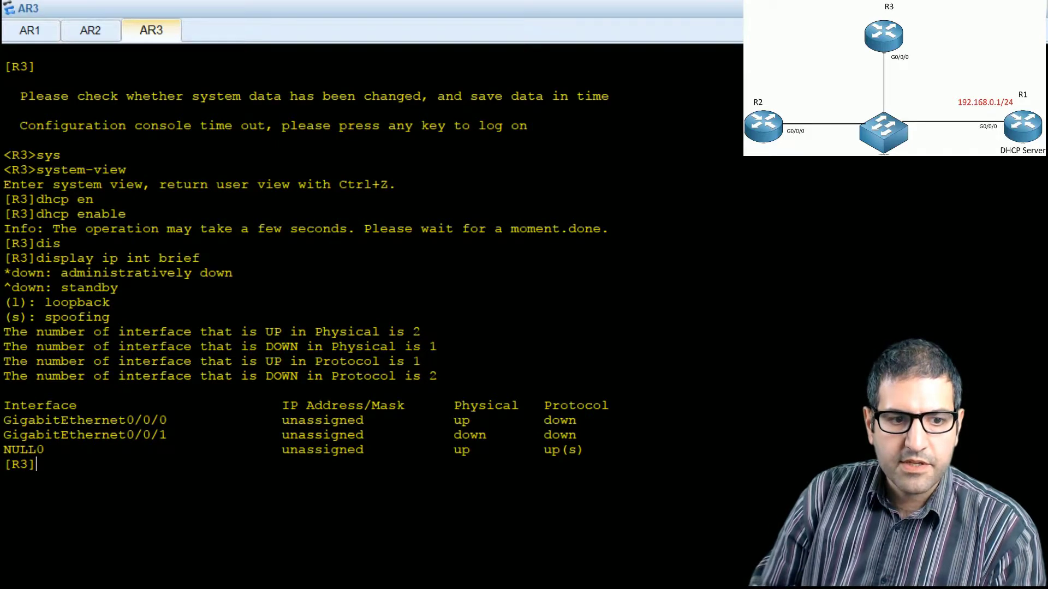
left_click_drag(69, 420, 568, 423)
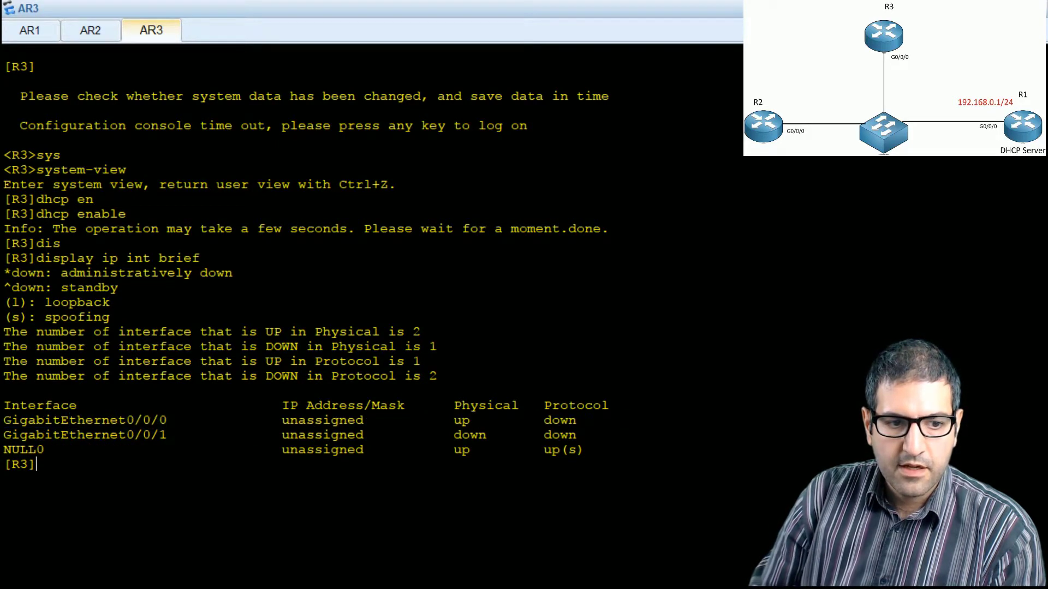
Step: Clear the R3 console, open interface g0/0/0 and make it obtain its address with ip address dhcp-alloc
right_click(323, 473)
left_click(362, 521)
key("Return")
type("int g0/0/0")
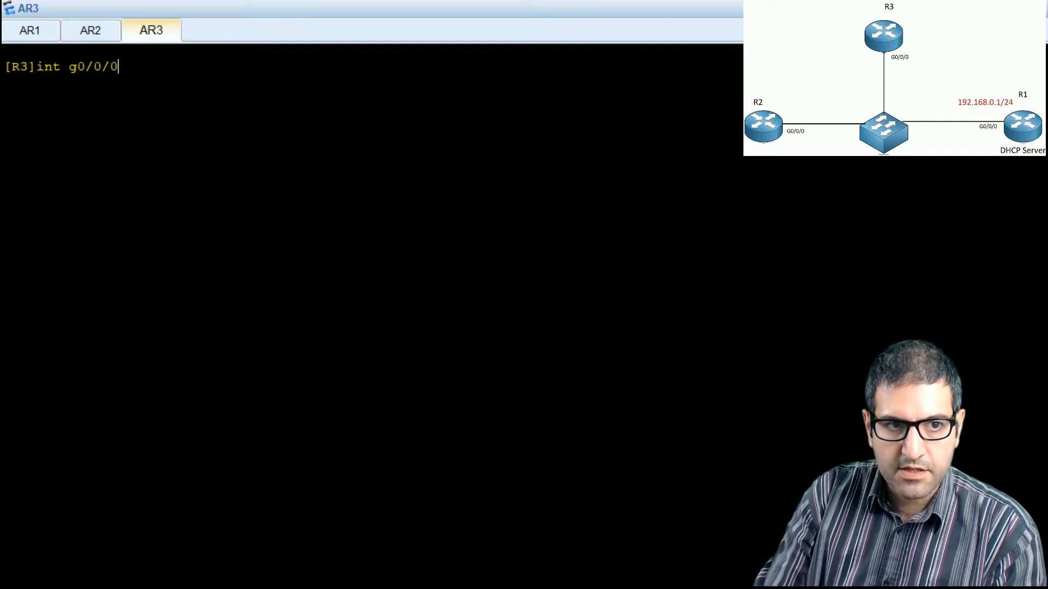
key("Return")
type("ip add")
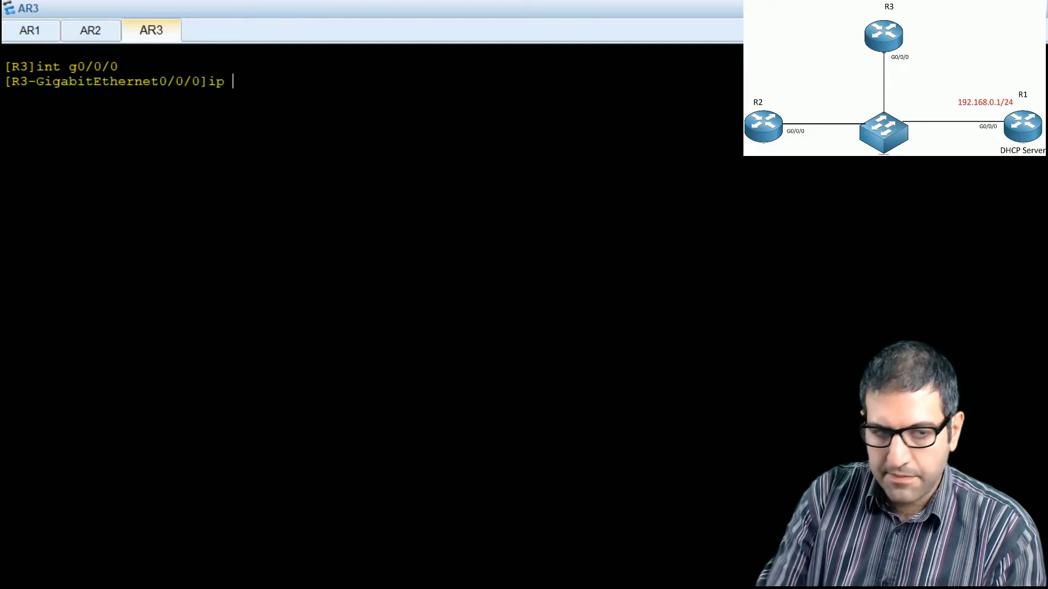
key("Tab")
type("dh")
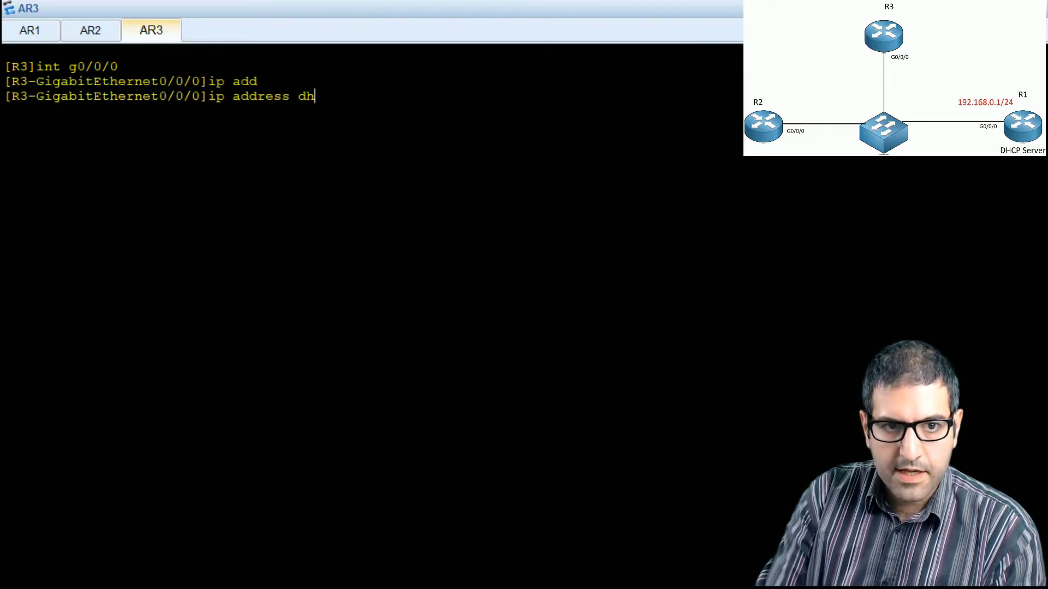
key("Tab")
key("Return")
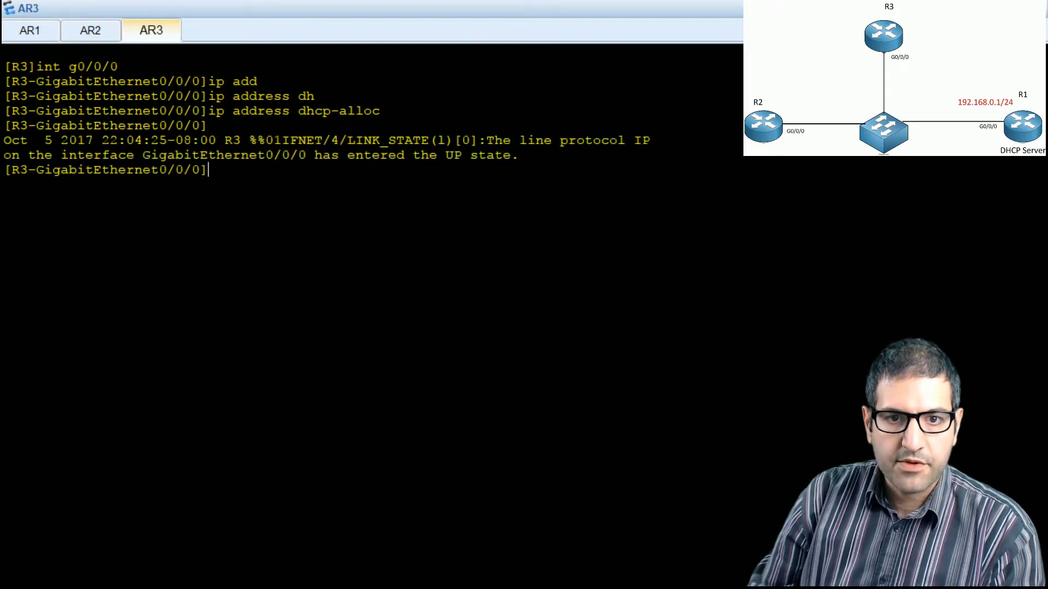
Step: Display R3's brief IP interface list from the interface view and highlight the GigabitEthernet0/0/0 address
type("dis")
key("Tab")
key("BackSpace")
key("BackSpace")
key("BackSpace")
key("BackSpace")
type("pla")
type(" upi")
key("BackSpace")
key("BackSpace")
key("BackSpace")
type("ip int brief")
key("Return")
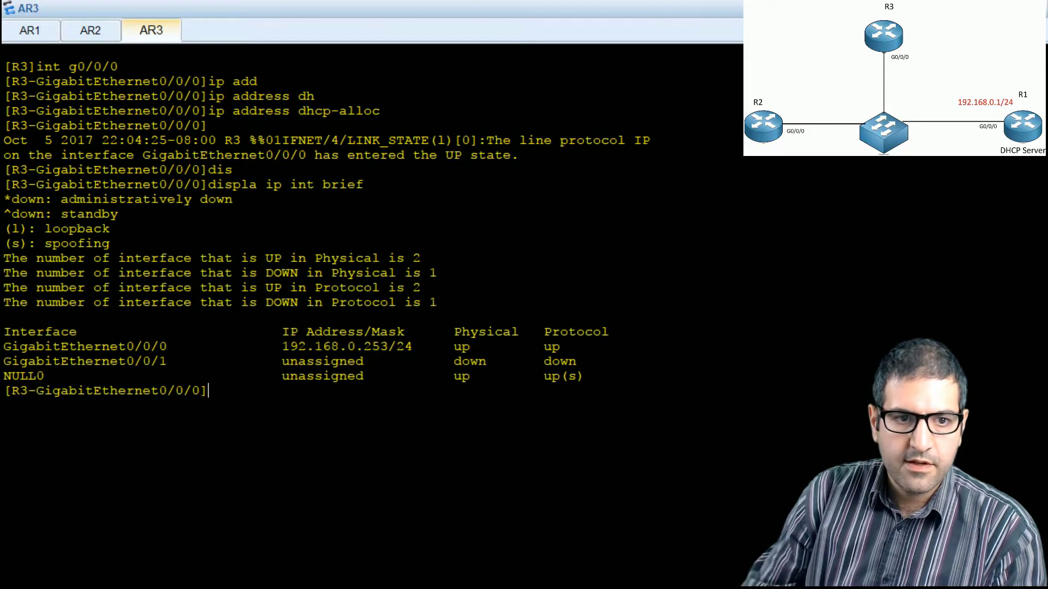
left_click_drag(11, 346, 389, 347)
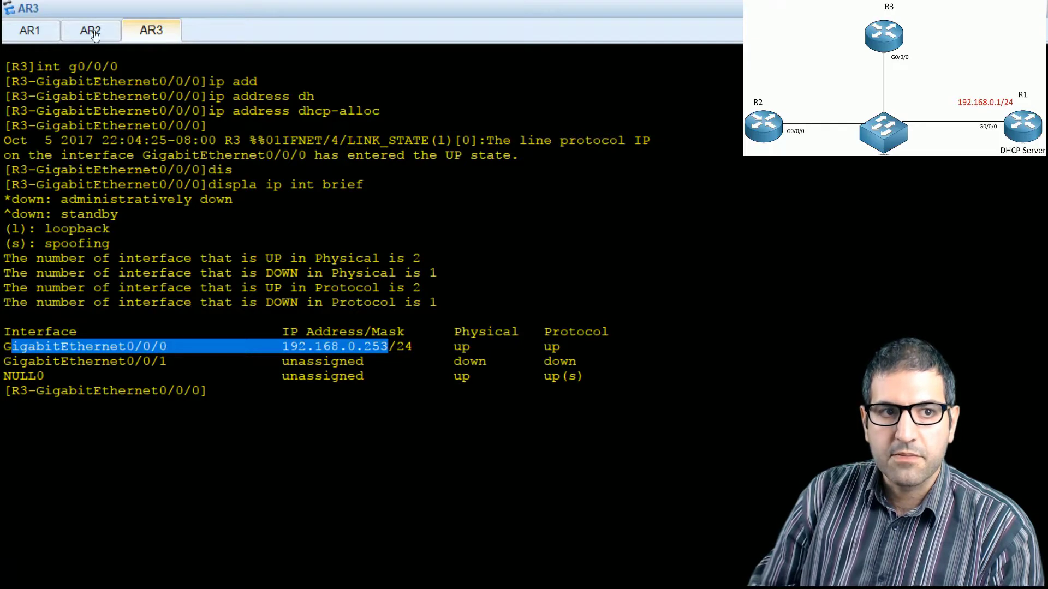
Step: Switch to the AR1 console, clear its screen, and leave the interface view for R1's system view
left_click(50, 39)
right_click(434, 350)
left_click(464, 399)
key("Return")
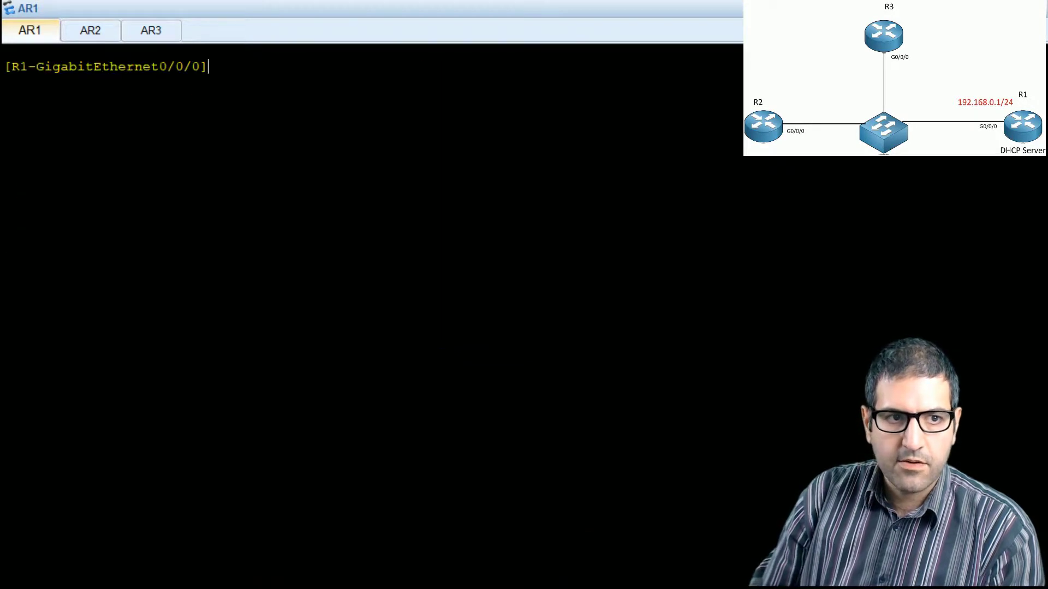
type("quit")
key("Return")
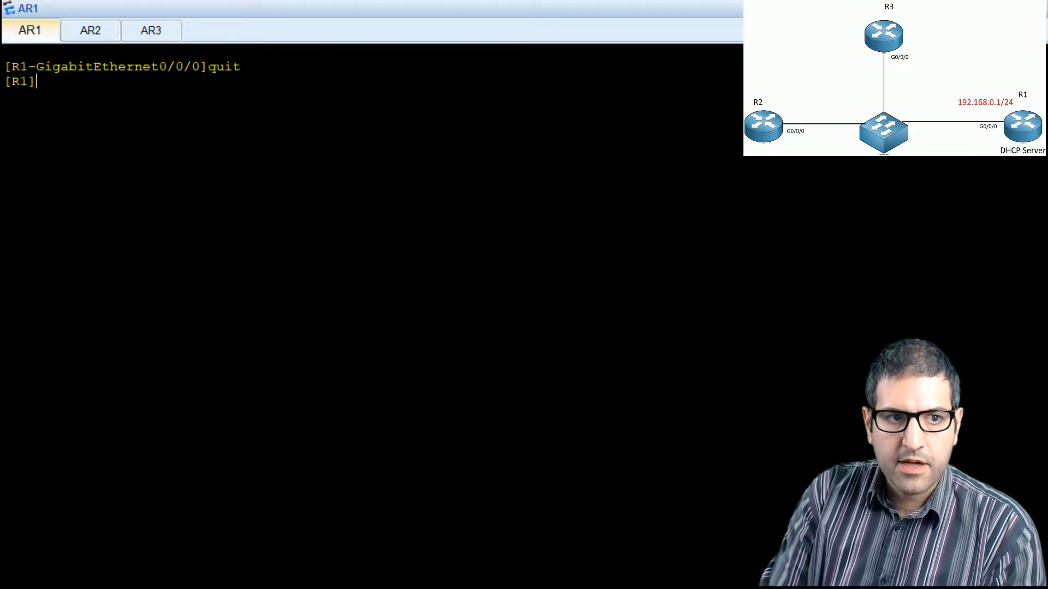
Step: List the available options of the display dhcp command on R1
type("dis")
key("Tab")
type("ip dh")
key("Tab")
key("BackSpace")
key("BackSpace")
key("BackSpace")
key("BackSpace")
key("BackSpace")
type("d")
key("Tab")
key("BackSpace")
key("BackSpace")
key("BackSpace")
type("hc")
key("Tab")
key("BackSpace")
key("BackSpace")
type("?")
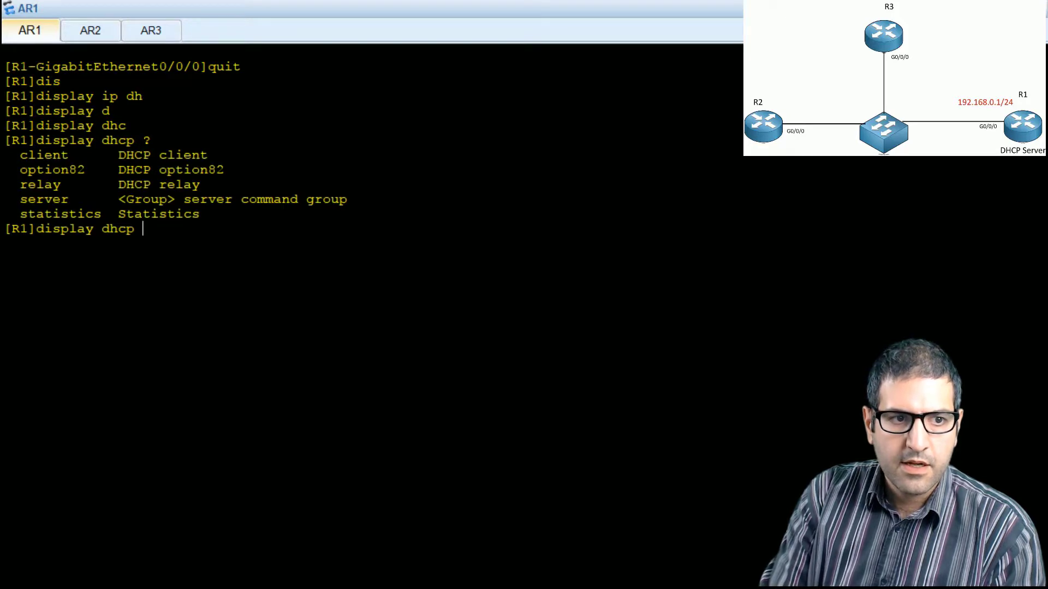
type("st")
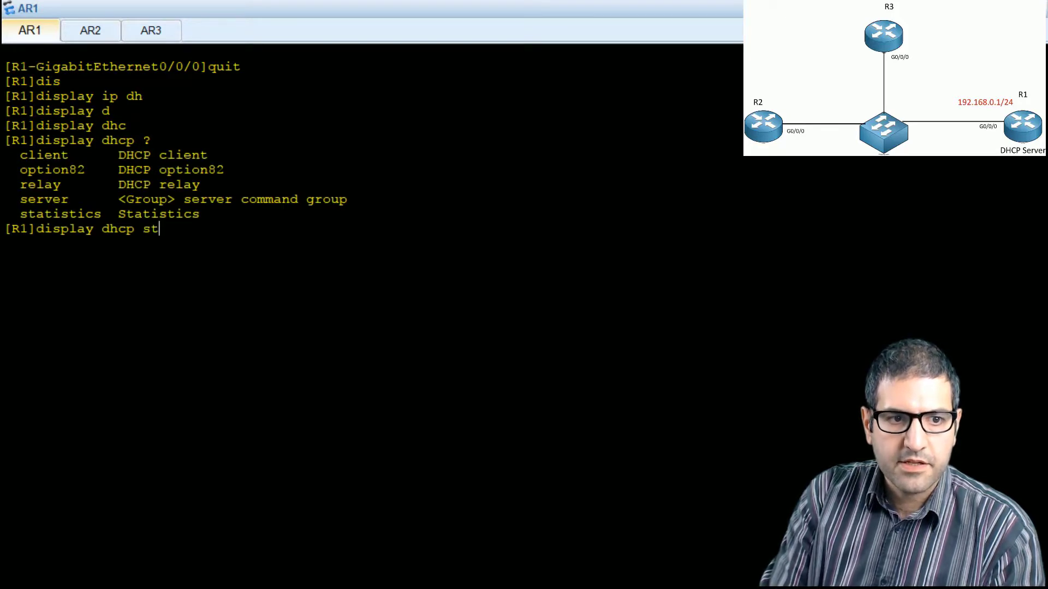
Step: Display the DHCP statistics on R1 and highlight the Discover and Request rows
key("Tab")
key("Return")
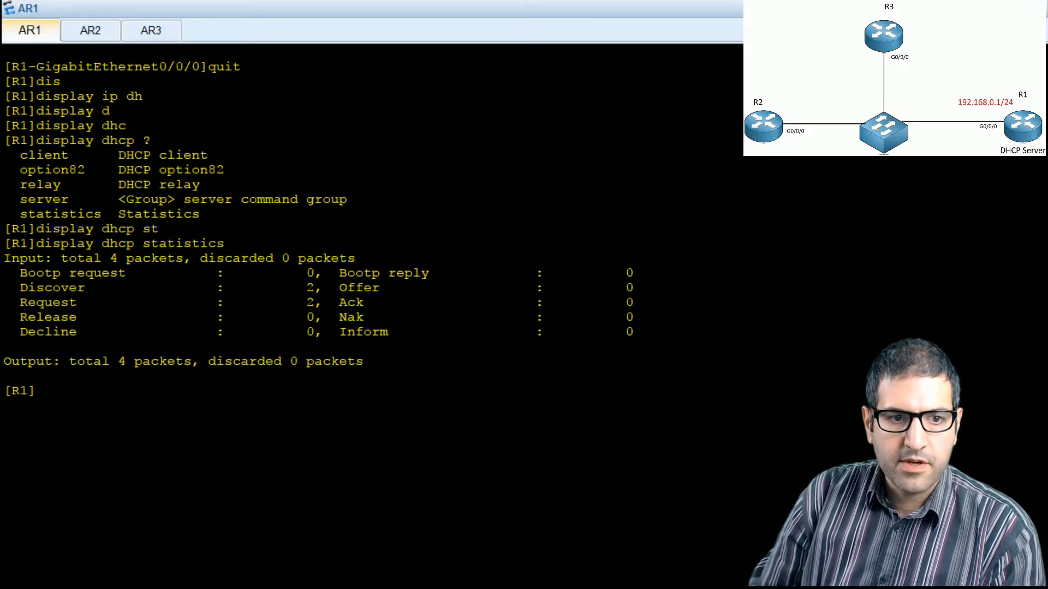
left_click_drag(20, 288, 319, 303)
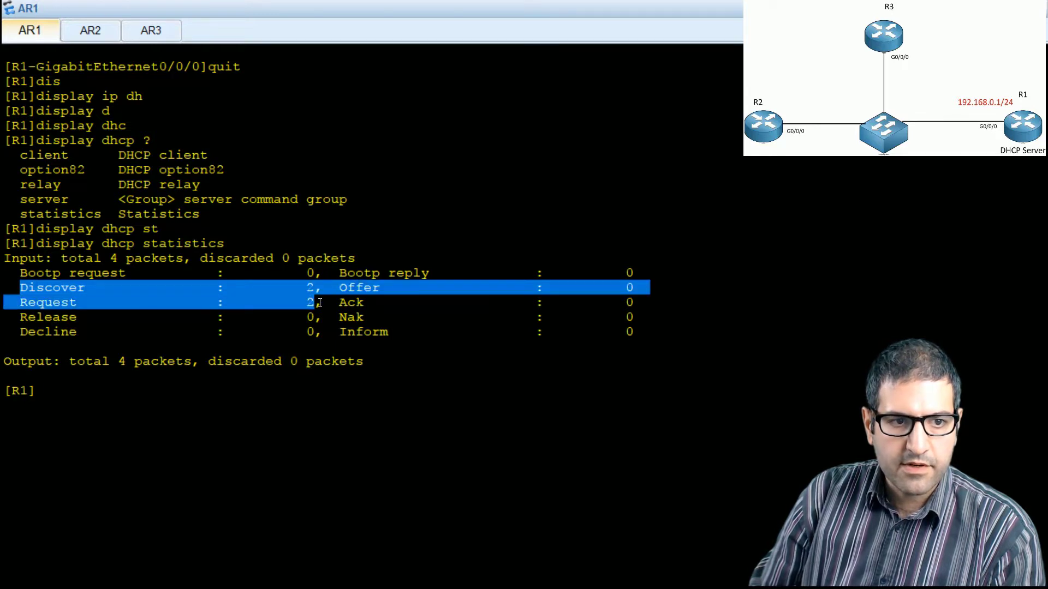
left_click(309, 316)
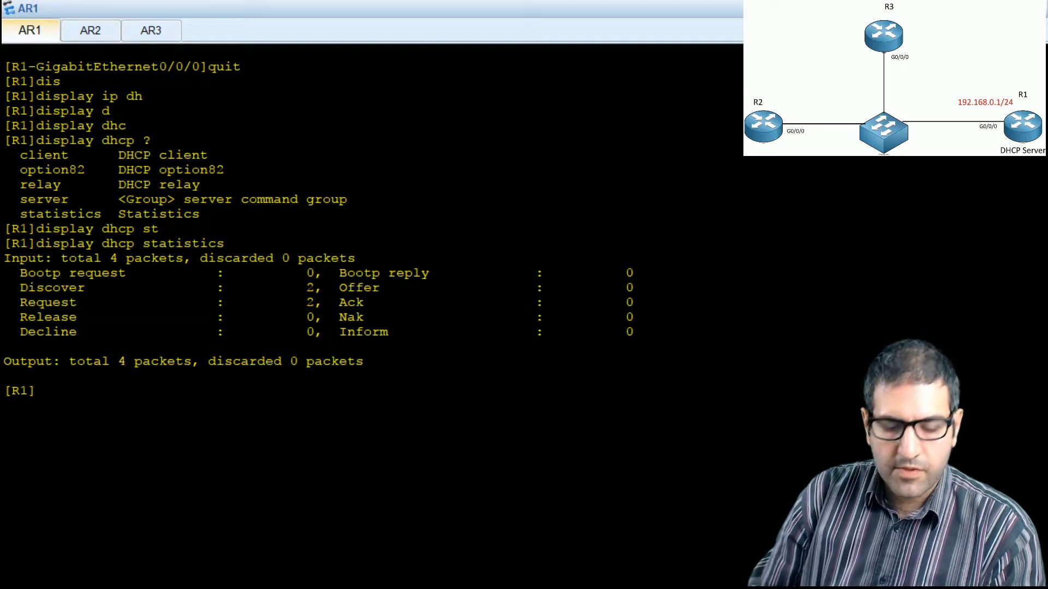
Step: List the available options of the display dhcp server command on R1
type("d")
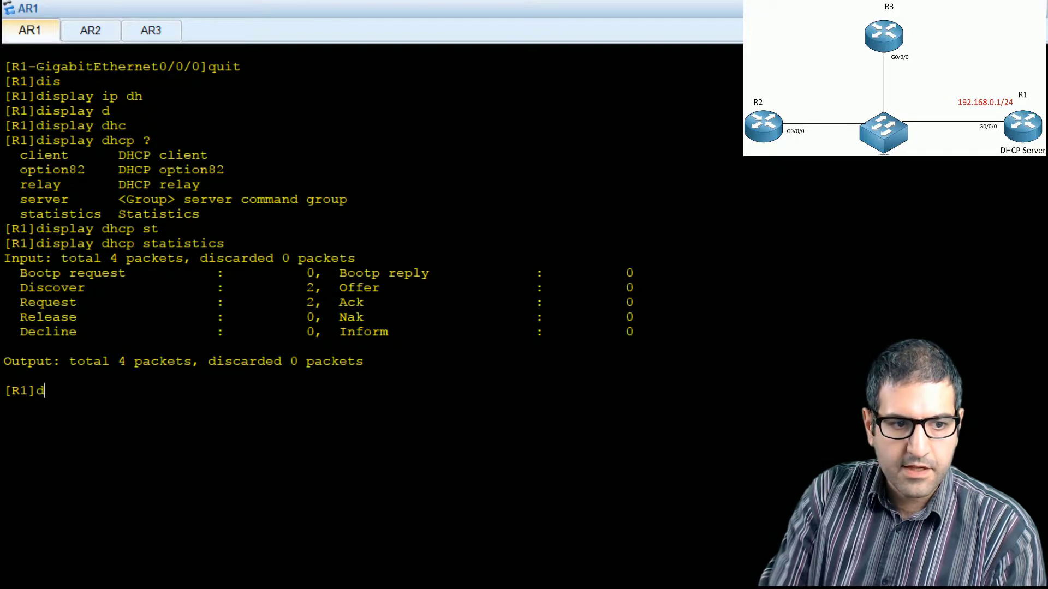
type("is")
key("Tab")
type("dhs")
key("Tab")
key("BackSpace")
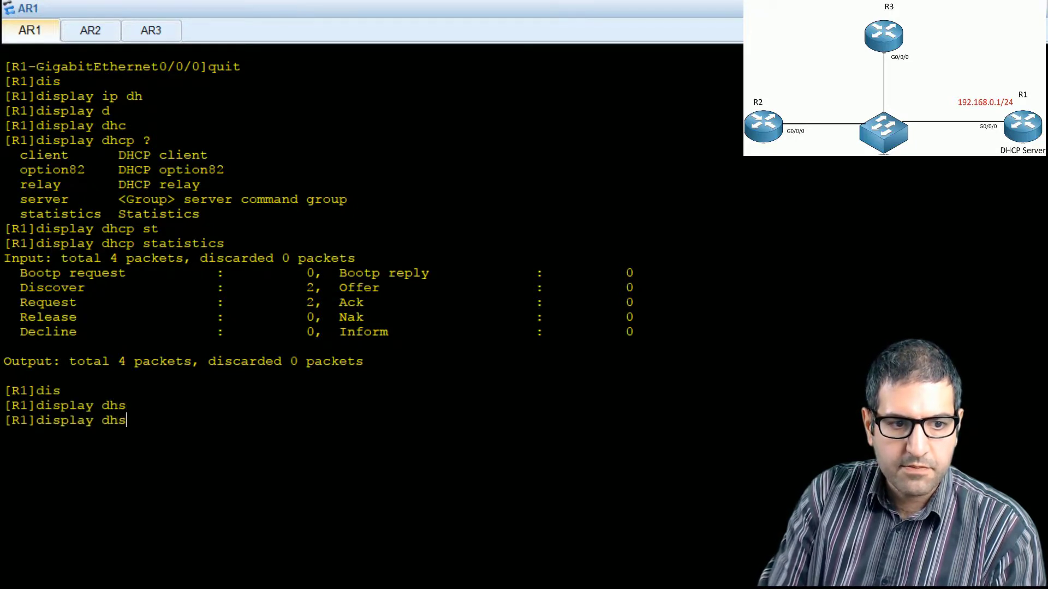
type("c")
key("Tab")
type("ser")
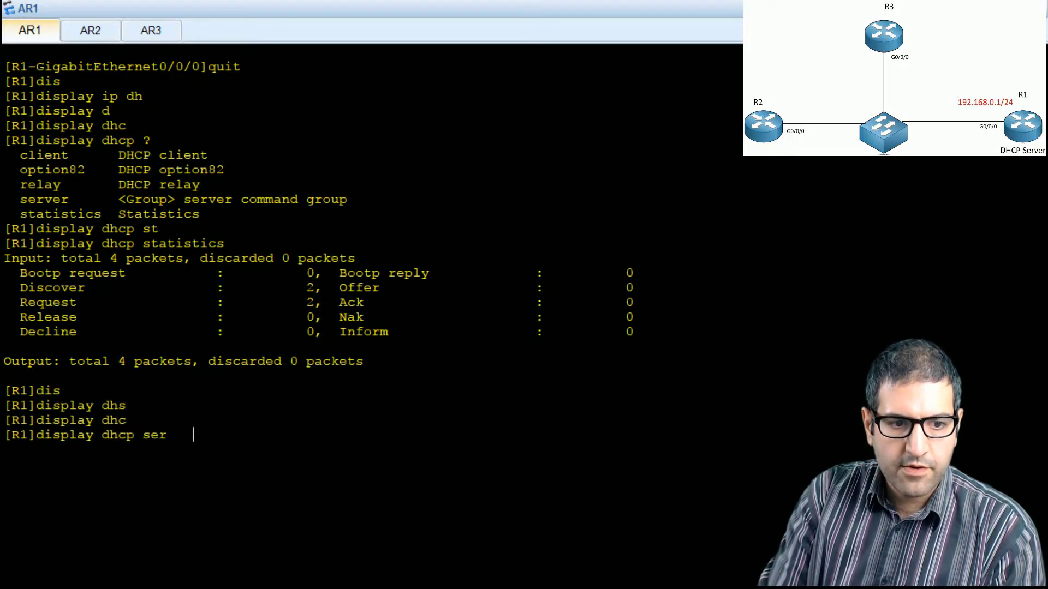
key("Tab")
type("?")
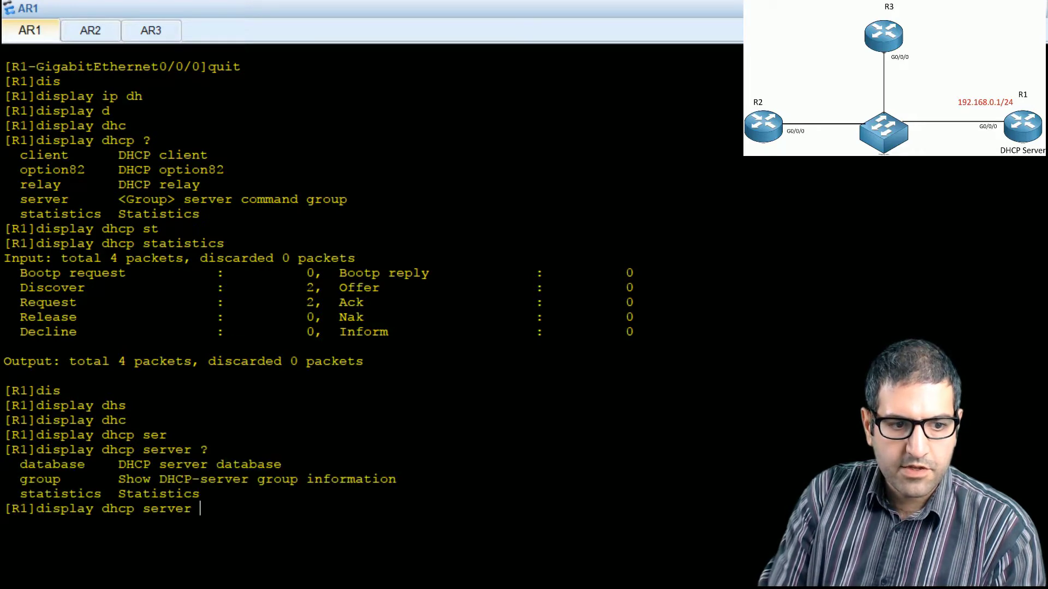
type("st")
Step: Display the DHCP server statistics on R1 and highlight the Client Request and Server Reply counts
key("Tab")
key("Return")
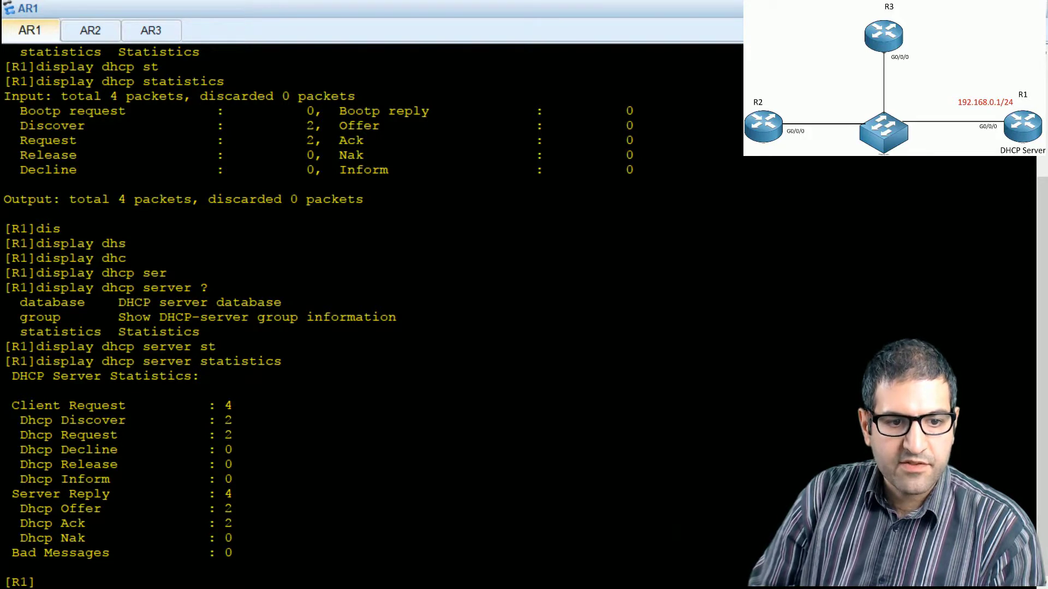
double_click(228, 491)
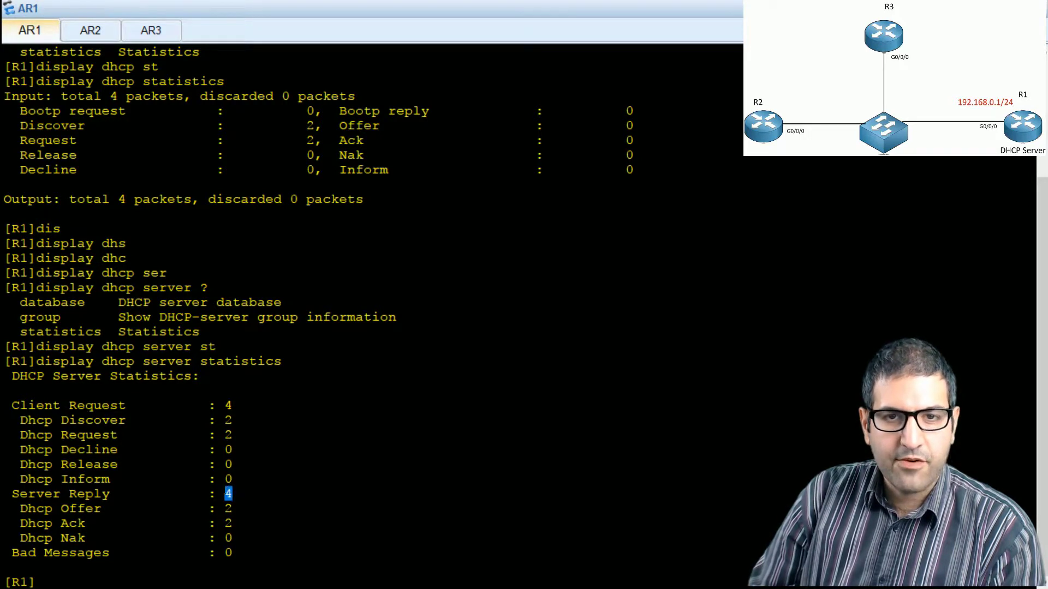
left_click(228, 492)
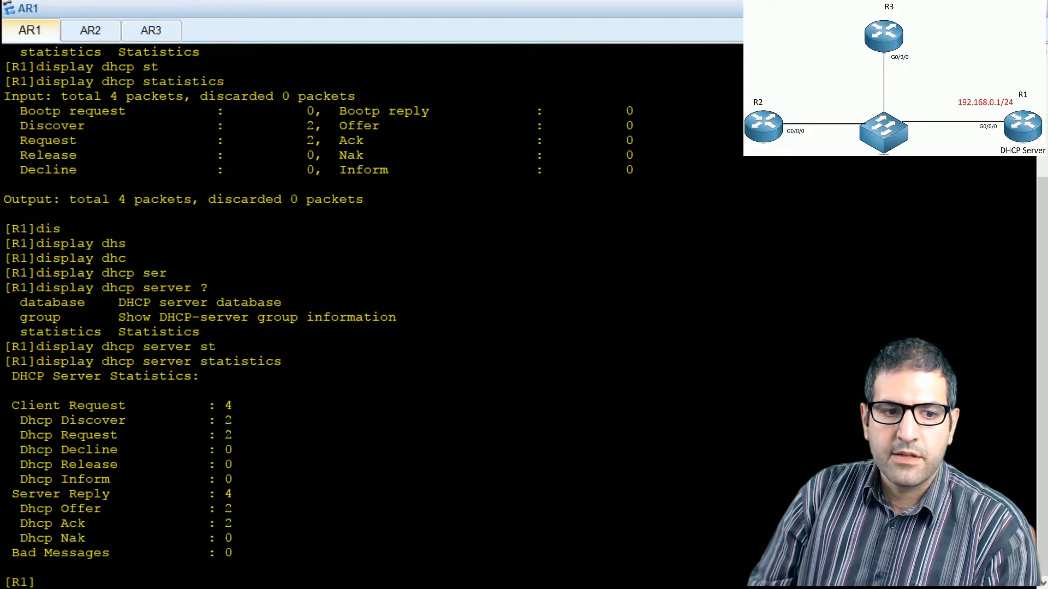
left_click_drag(225, 405, 240, 405)
left_click_drag(225, 494, 235, 495)
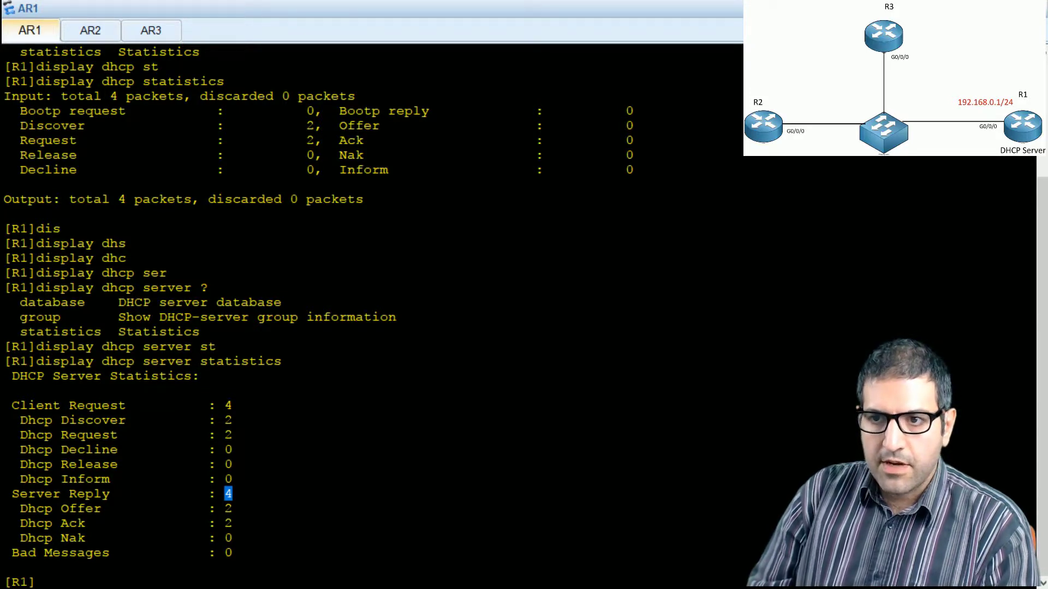
Step: Clear the AR1 console, switch to the PowerPoint lab slide, and draw an ink check mark beside item 6
right_click(736, 363)
left_click(759, 412)
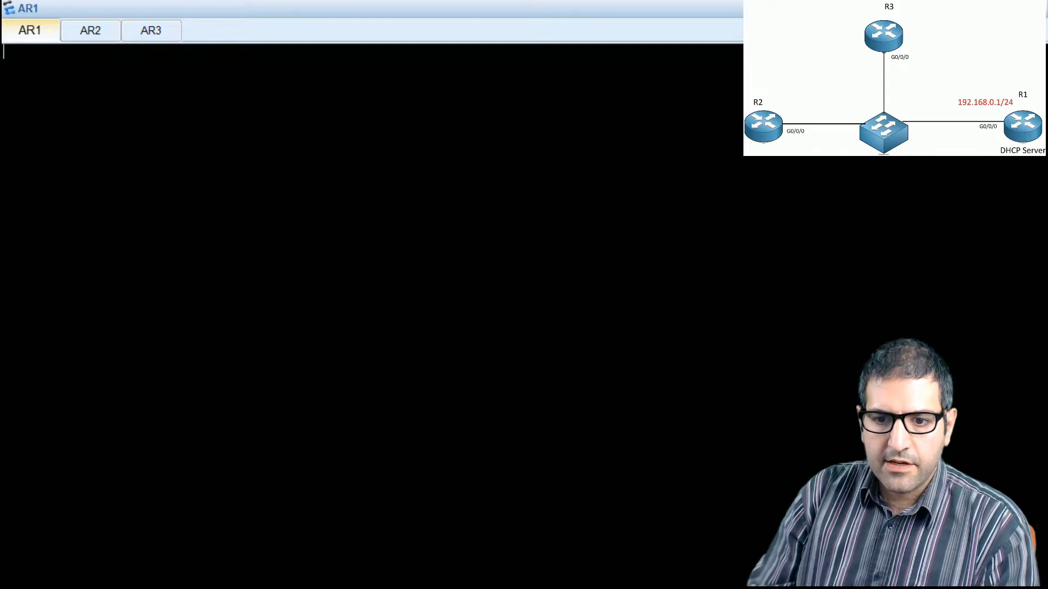
key("Return")
key("alt+Tab")
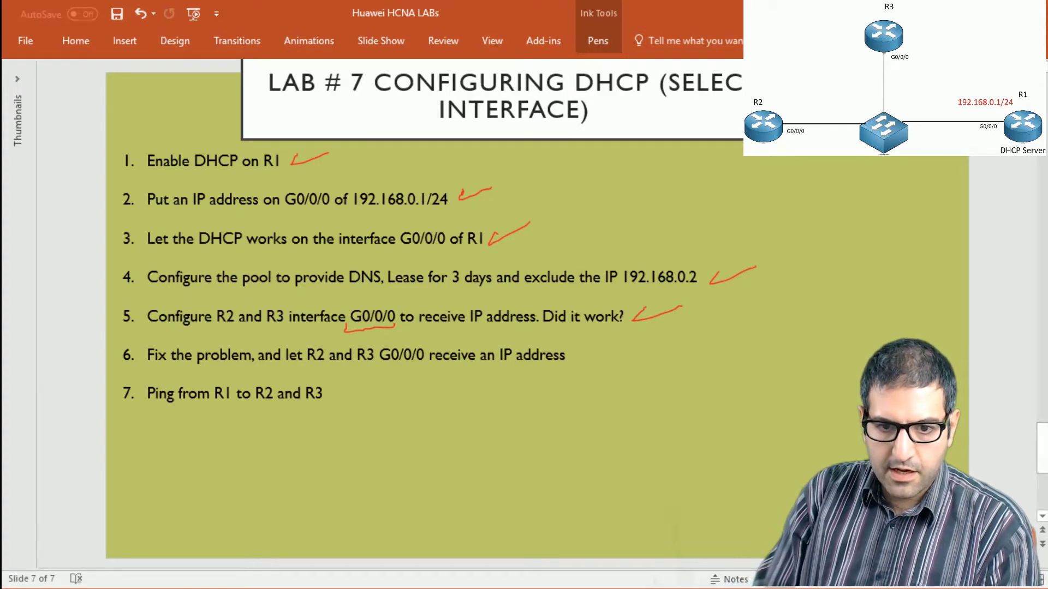
left_click_drag(578, 357, 603, 354)
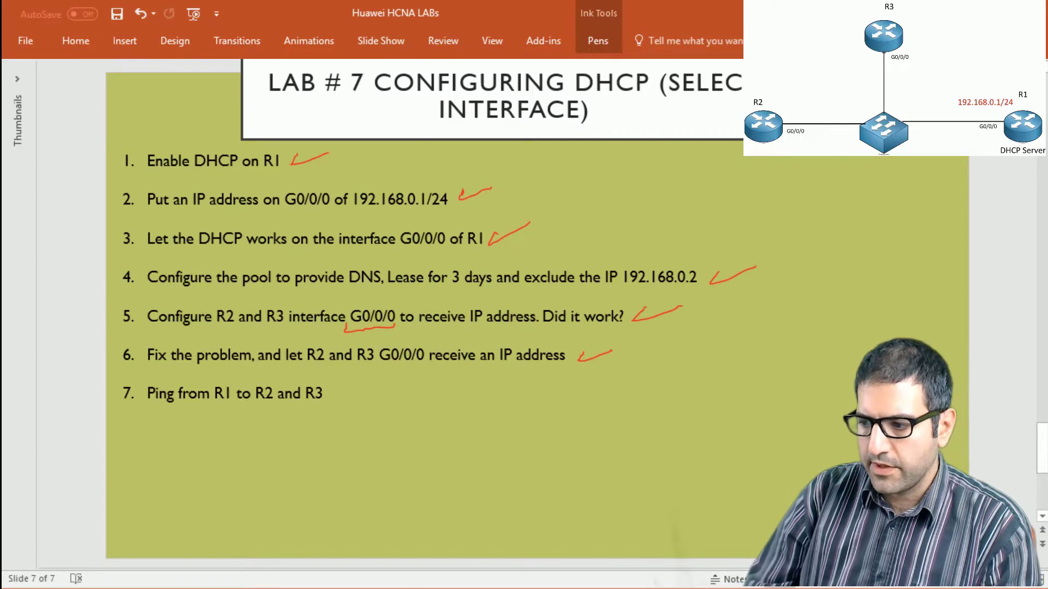
Step: Switch back to the AR1 console and try to ping 192.168.2.254 from R1
key("alt+Tab")
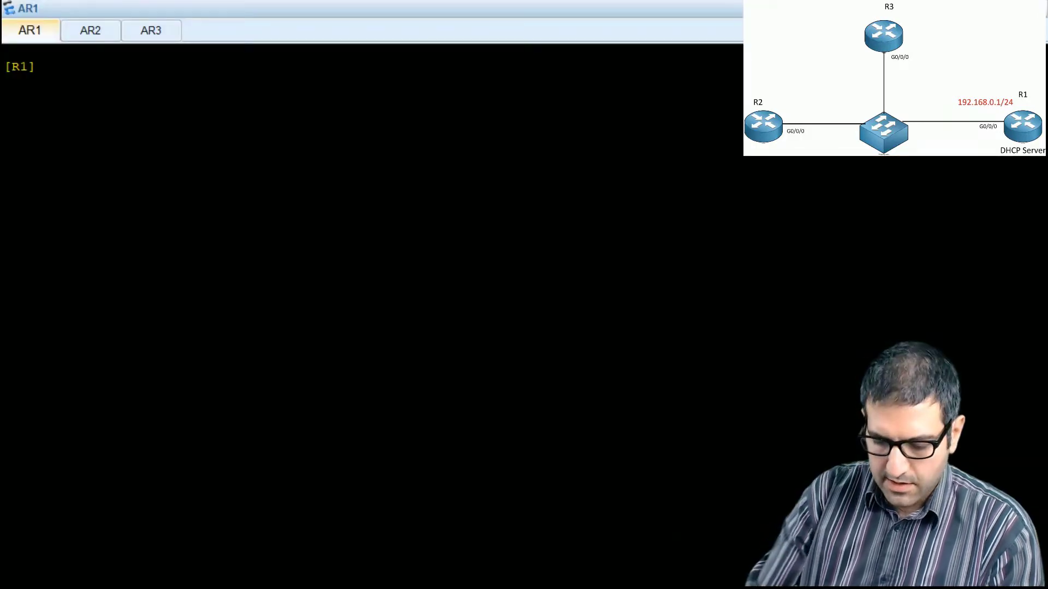
type("ping 192.168.2.254")
key("Return")
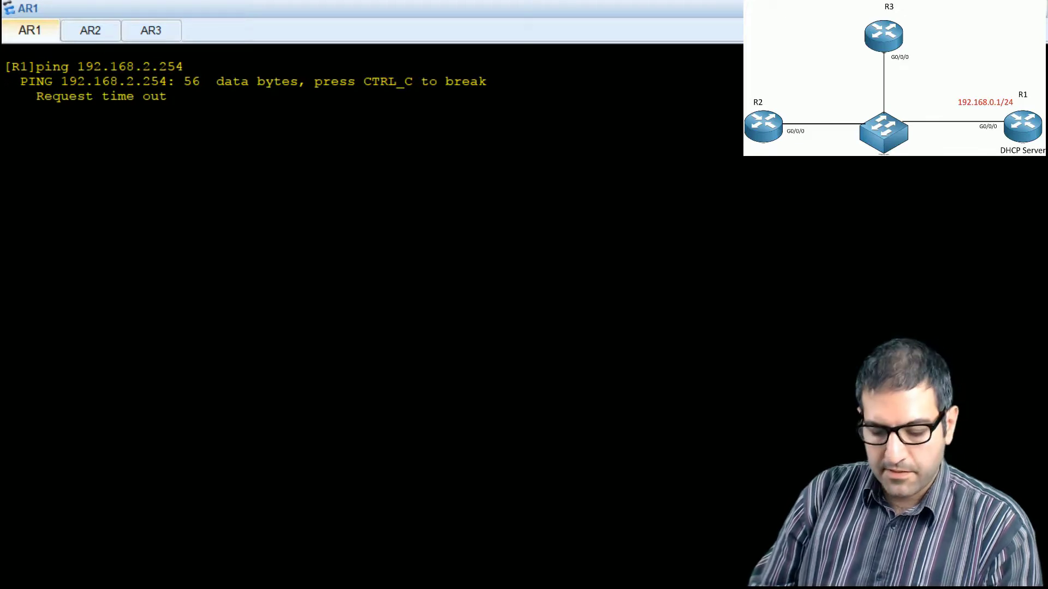
Step: Check R2's GigabitEthernet0/0/0 address in the AR2 console and ping 192.168.0.254 from R1
left_click(105, 34)
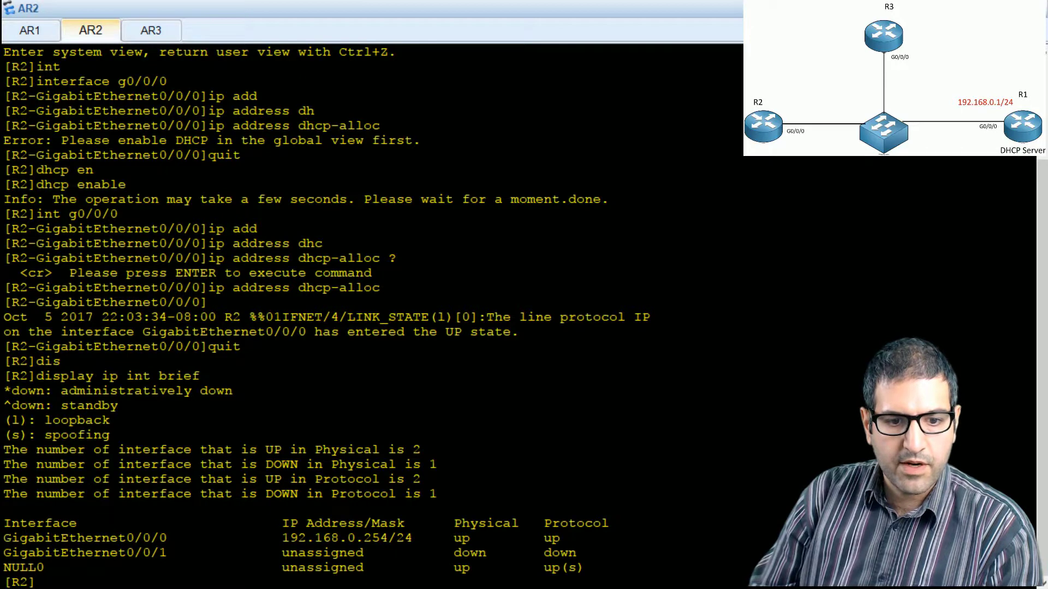
left_click(42, 31)
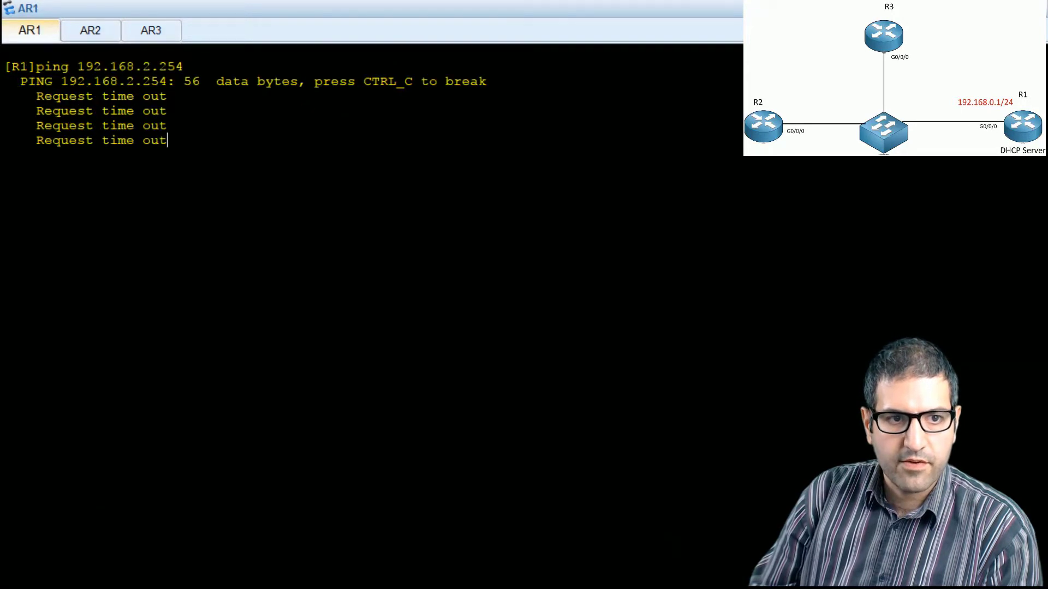
key("Up")
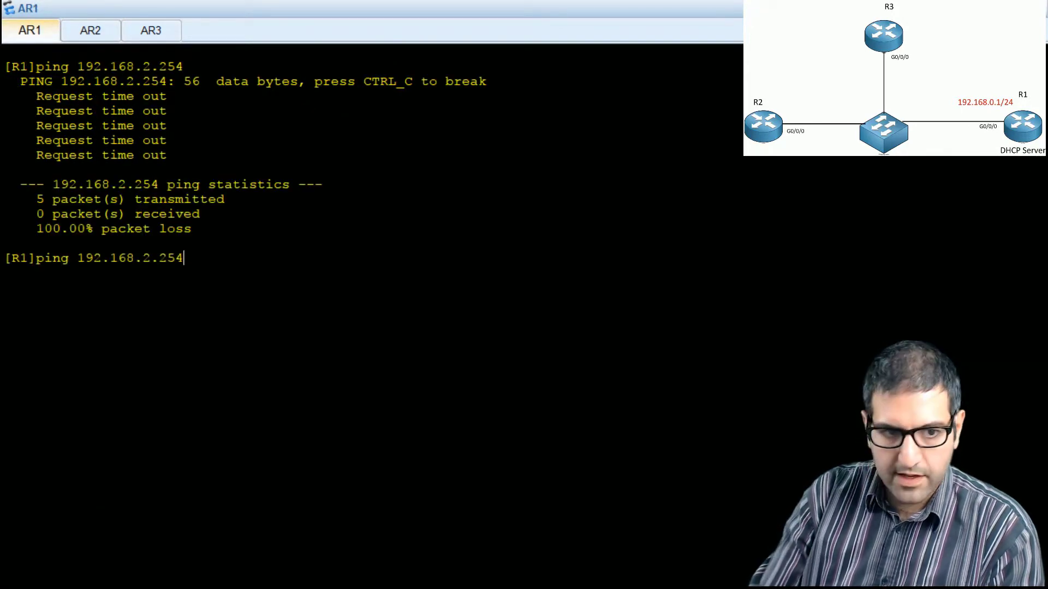
key("BackSpace")
key("BackSpace")
key("BackSpace")
key("BackSpace")
key("BackSpace")
type("0.254")
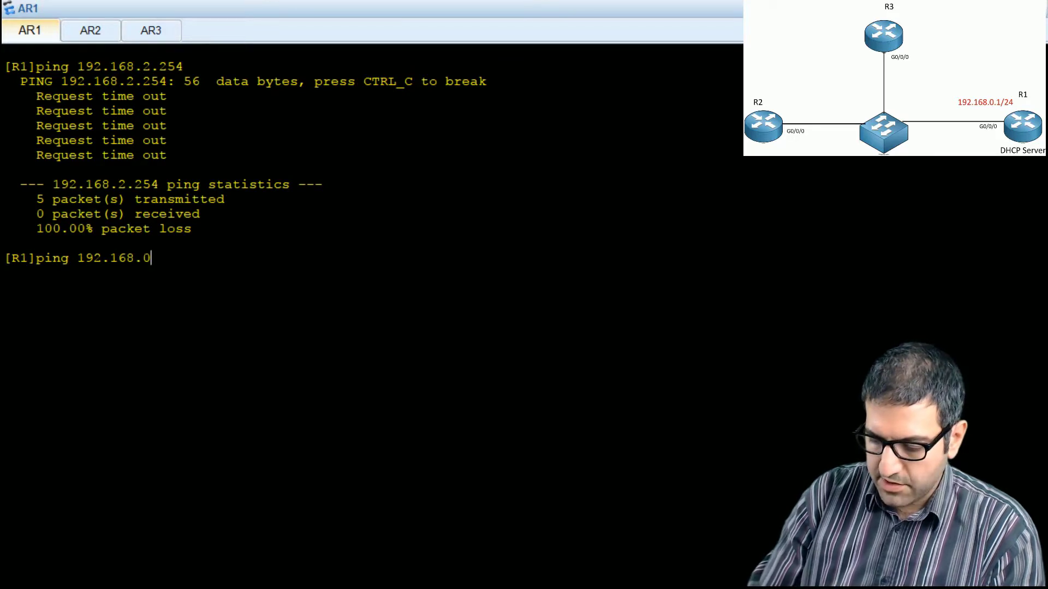
key("Return")
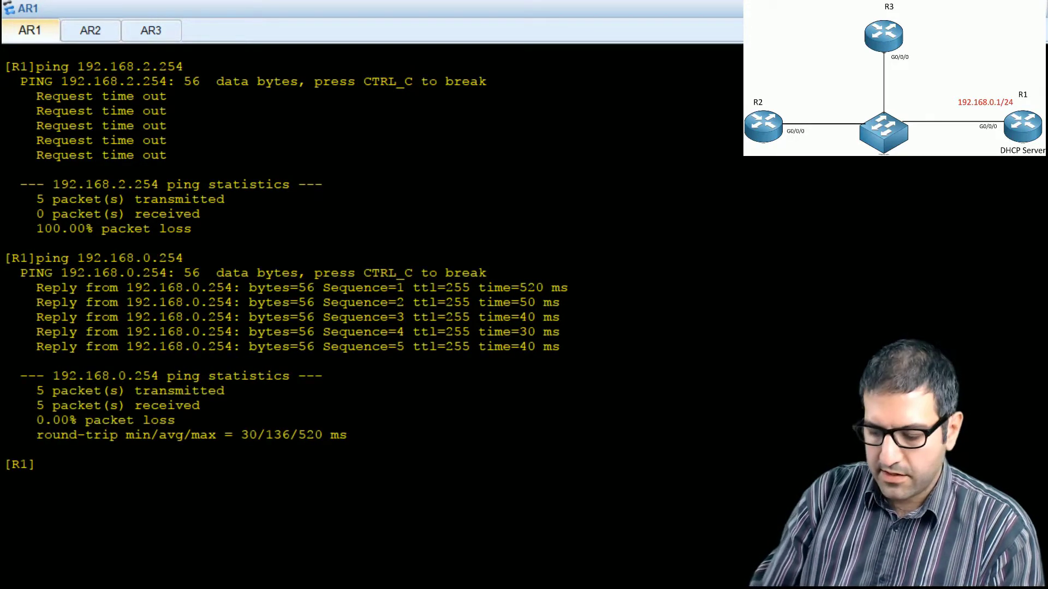
Step: Look up R3's GigabitEthernet0/0/0 address in the AR3 console and ping 192.168.0.253 from R1
left_click(83, 38)
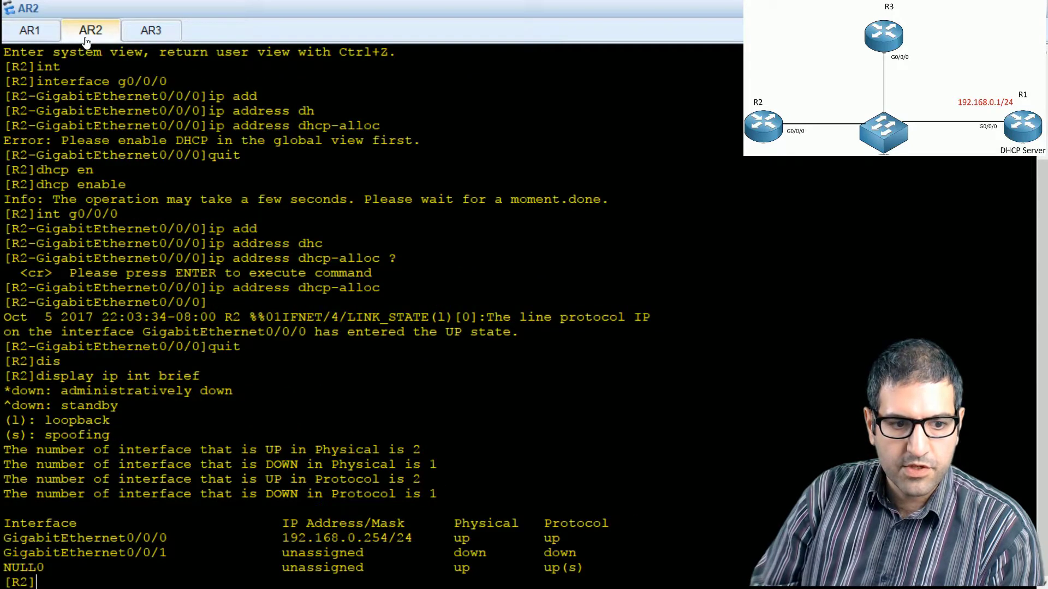
left_click(164, 28)
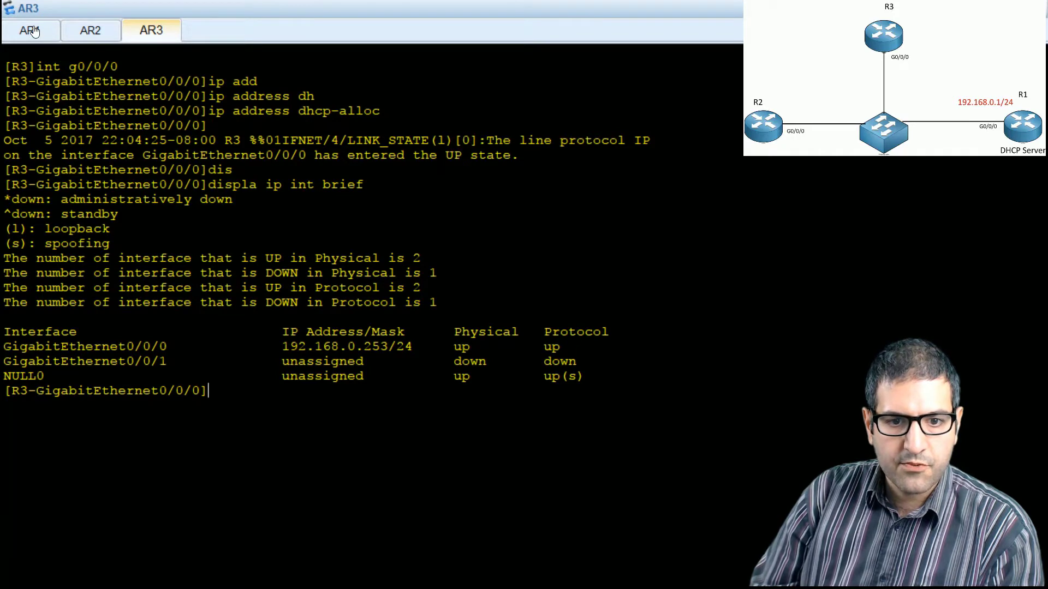
left_click(30, 30)
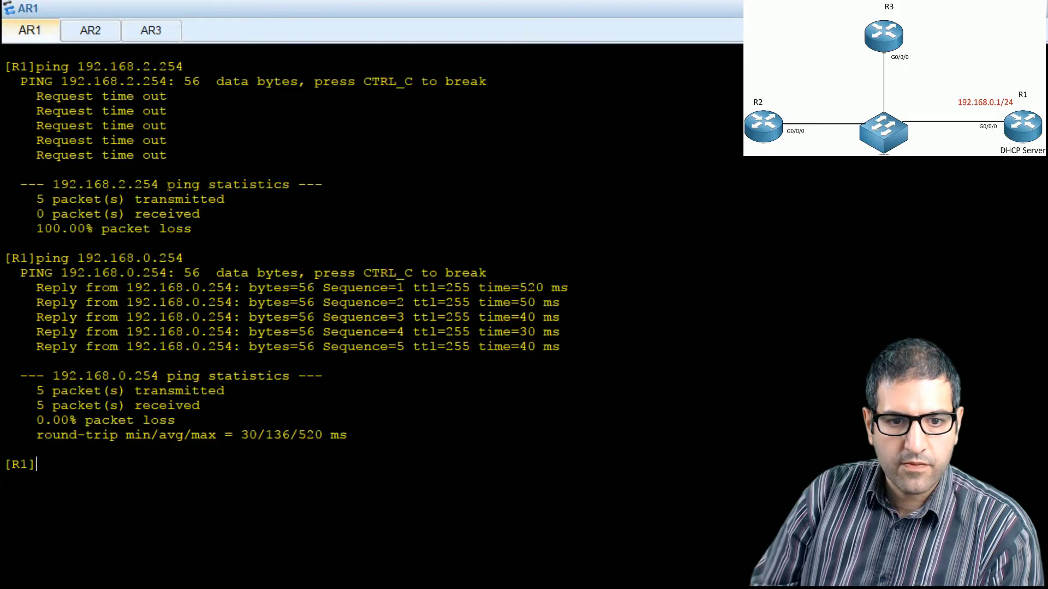
type("ping 1")
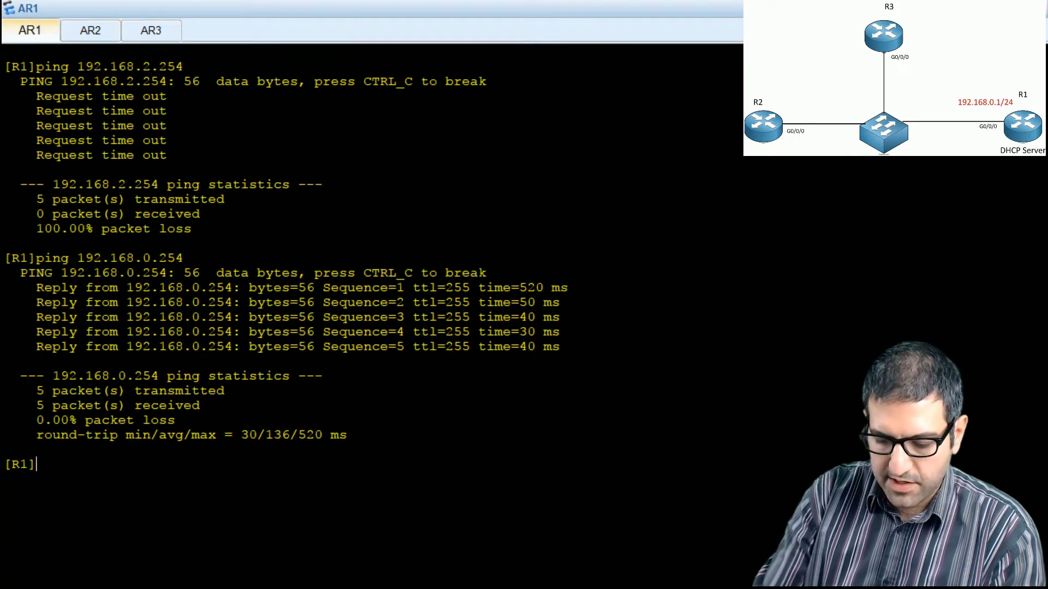
type("92.1")
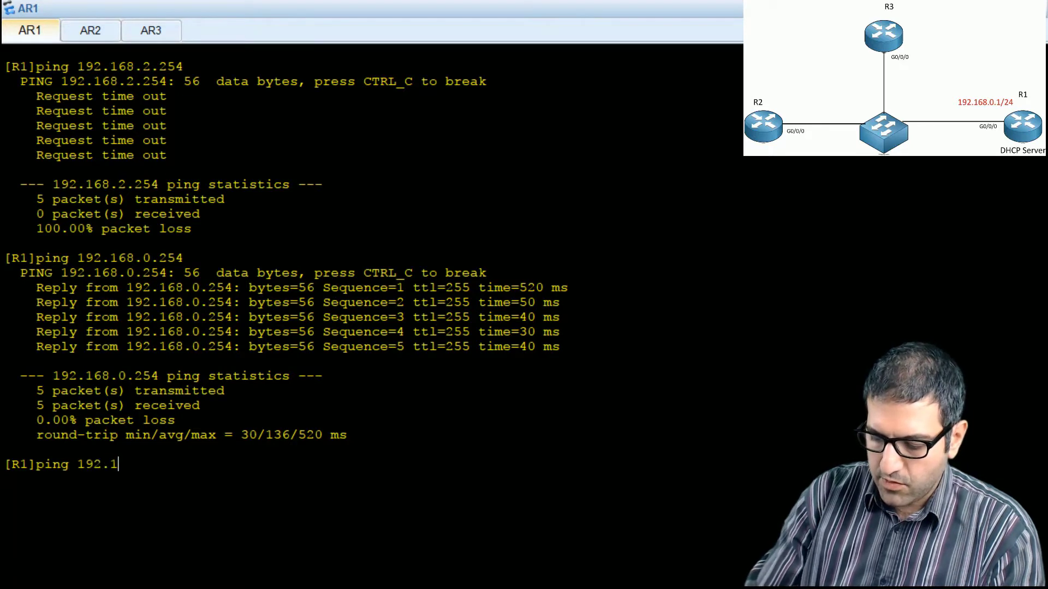
type("68.0.253")
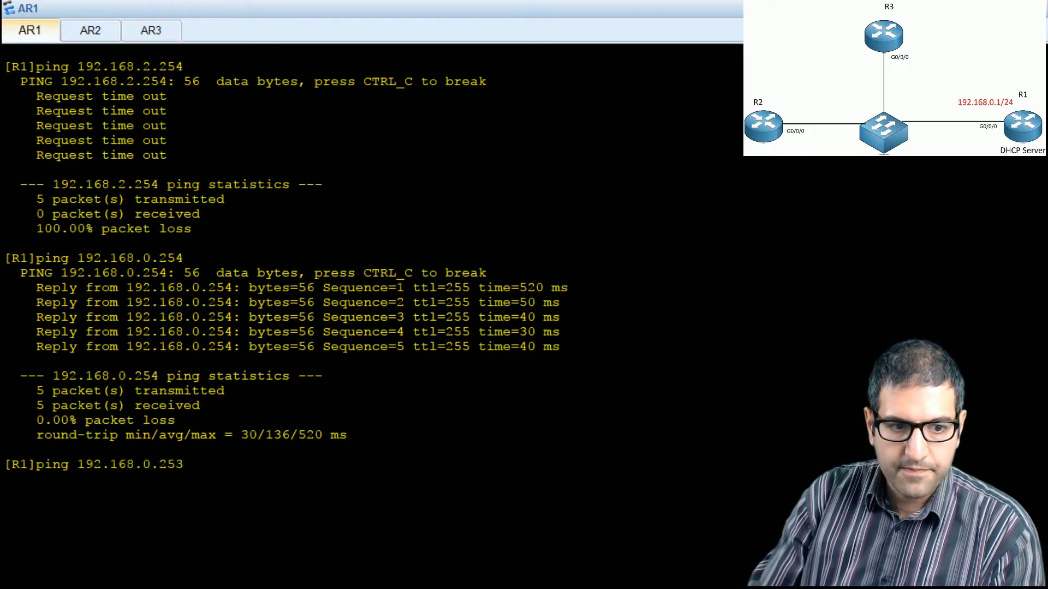
key("Return")
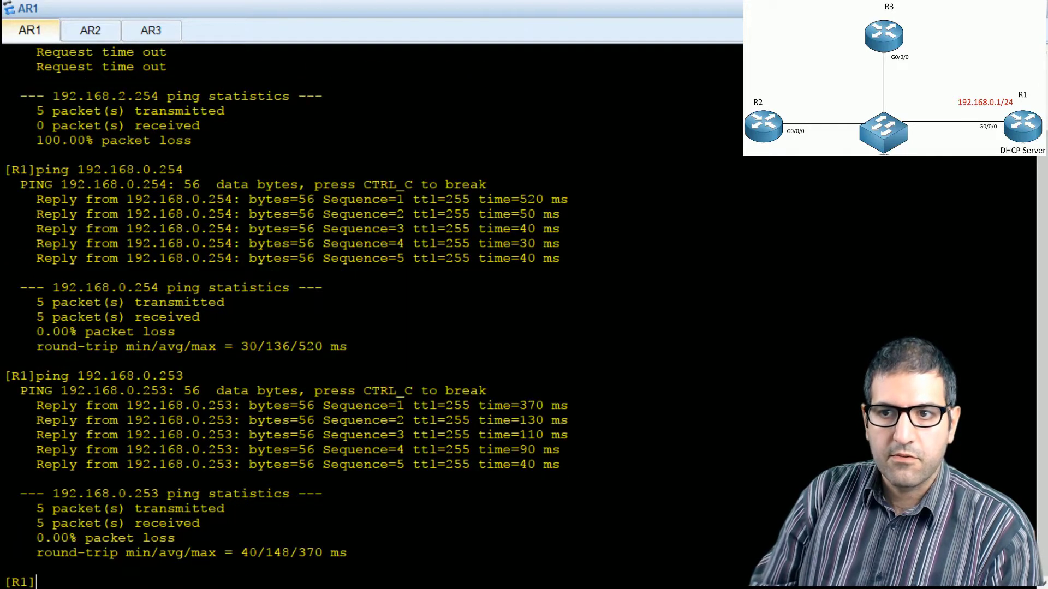
Step: Draw an ink check mark beside item 7 on the PowerPoint lab slide and switch to the eNSP topology
key("alt+Tab")
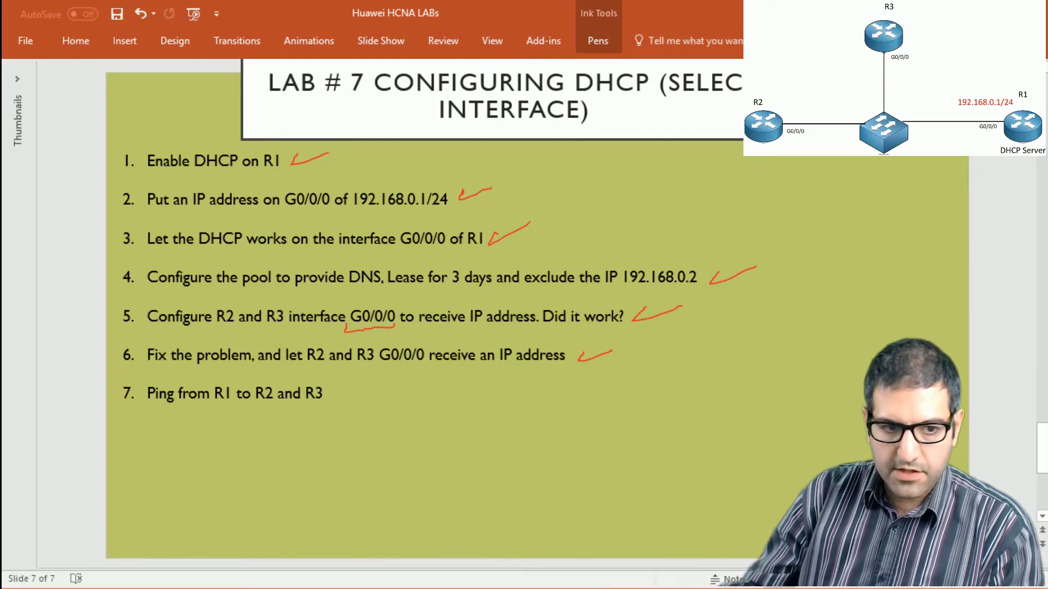
left_click_drag(335, 388, 391, 376)
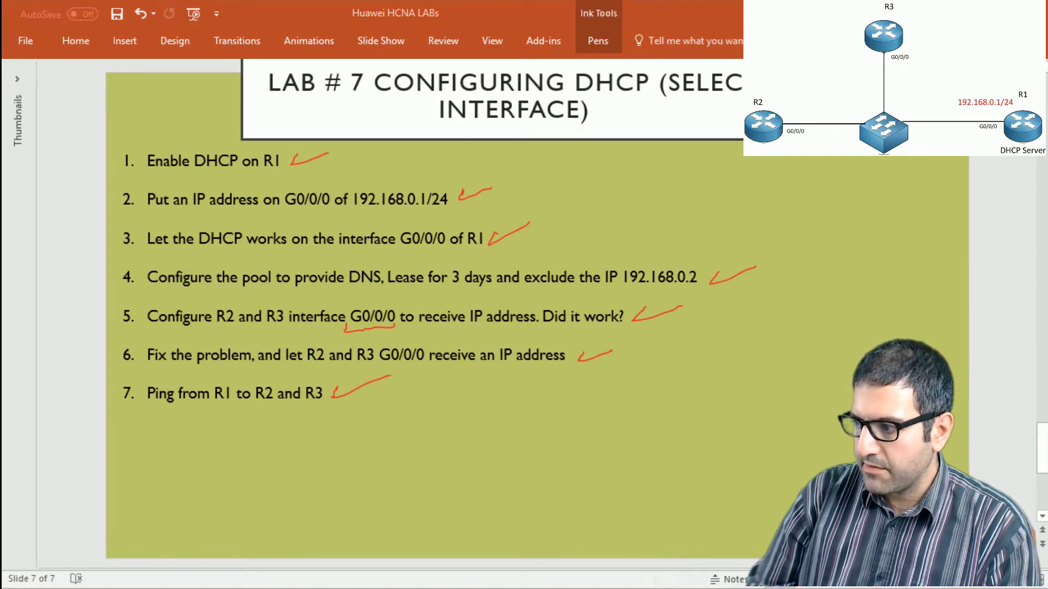
key("alt+Tab")
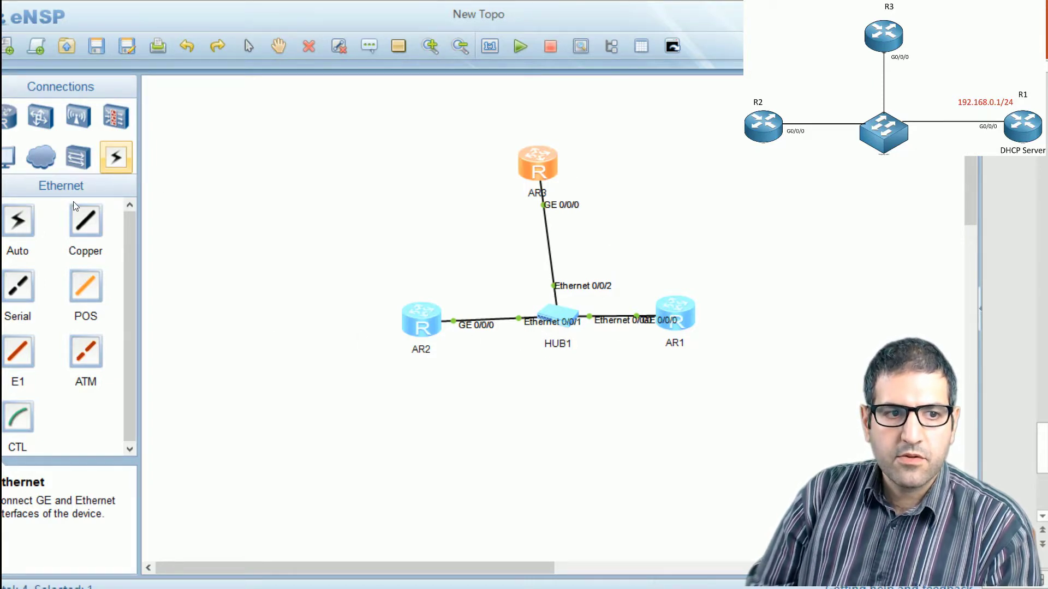
Step: Add a PC above AR1 and connect its Ethernet 0/0/1 port to HUB1's Ethernet 0/0/3 with a copper cable
left_click(34, 160)
left_click(698, 191)
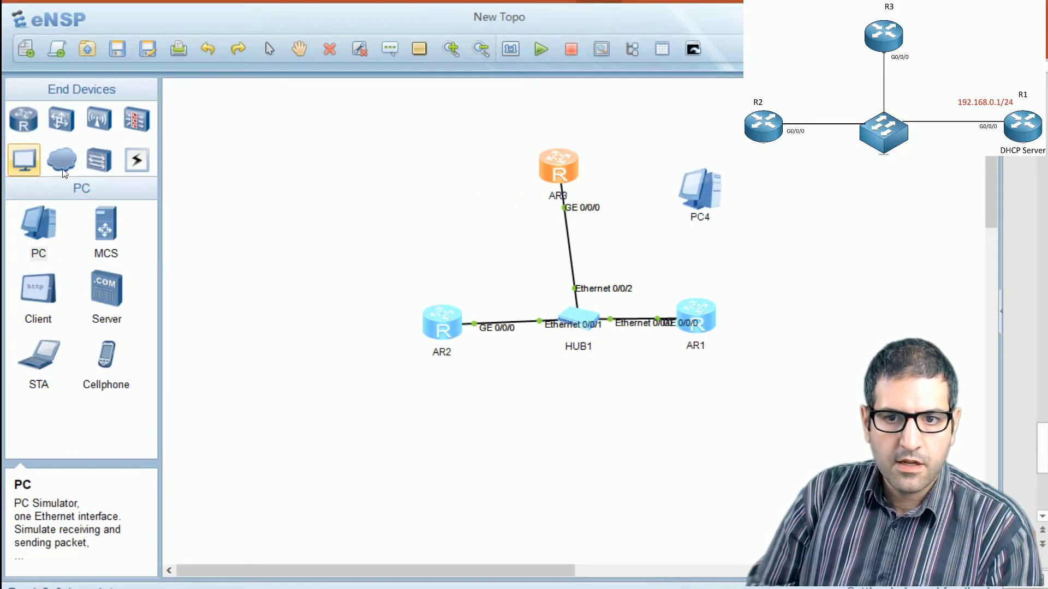
left_click(144, 158)
left_click(108, 222)
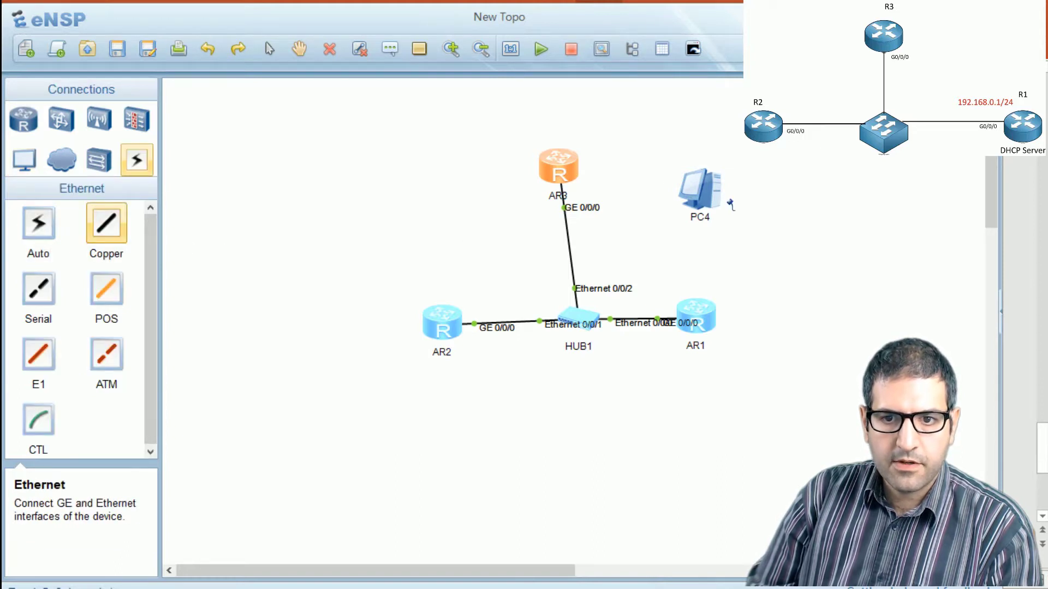
left_click(698, 191)
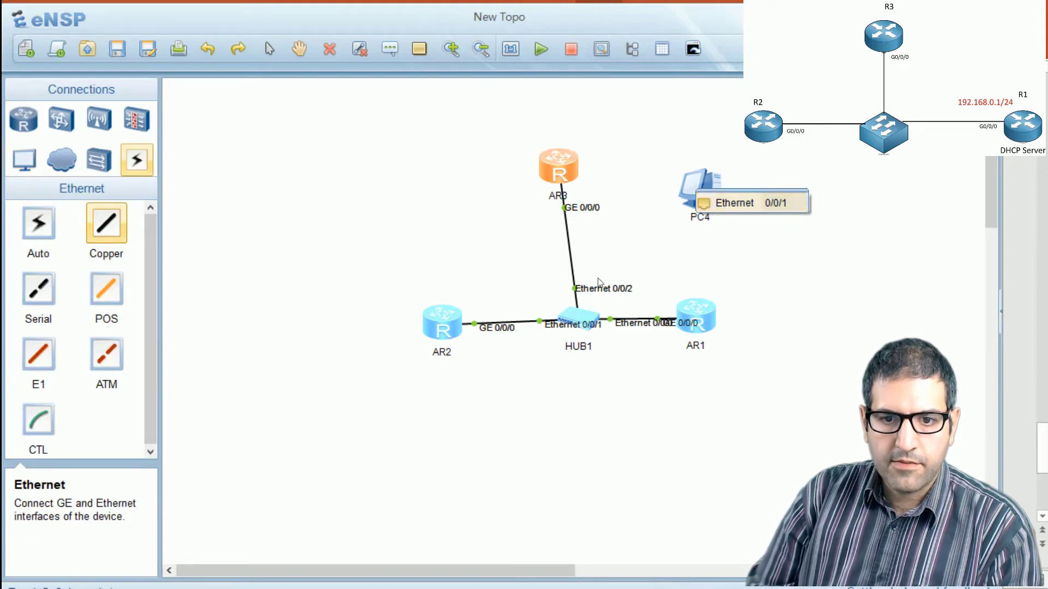
left_click(581, 321)
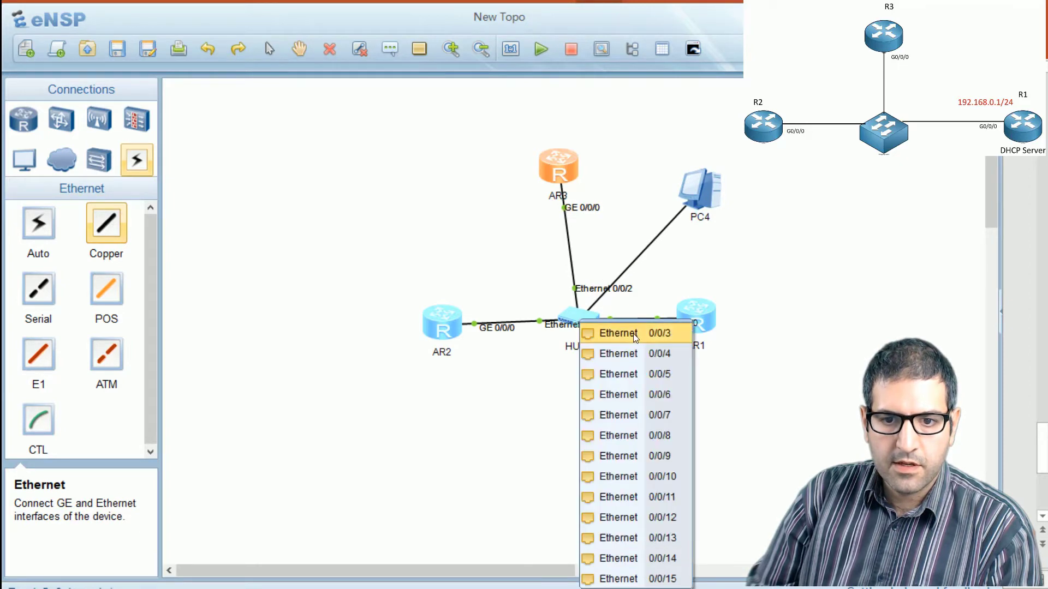
left_click(633, 335)
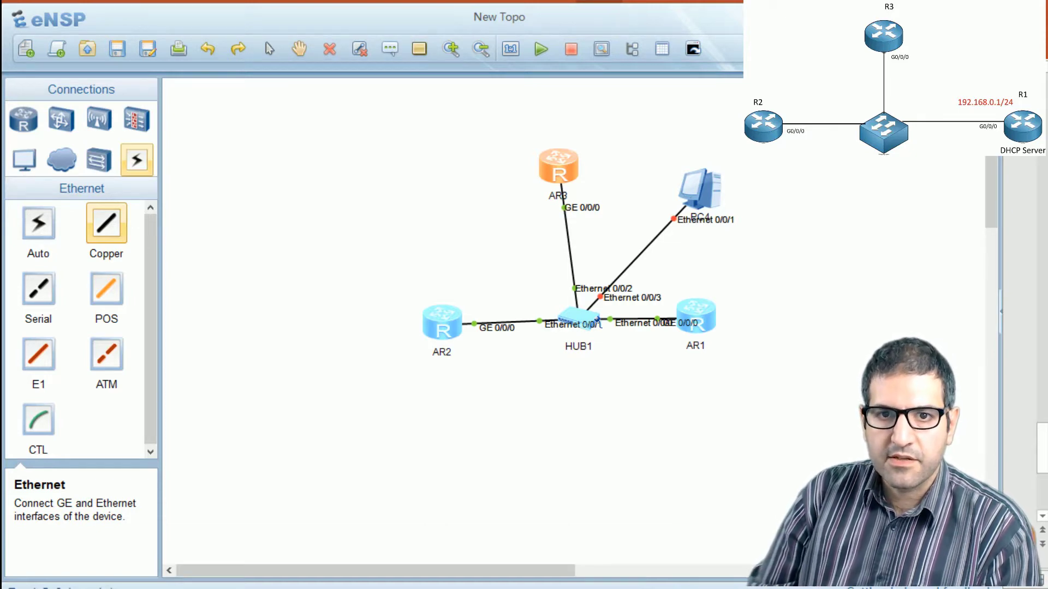
Step: Set the new PC's IPv4 configuration to DHCP and its host name to PC, apply the settings and close its window
right_click(717, 208)
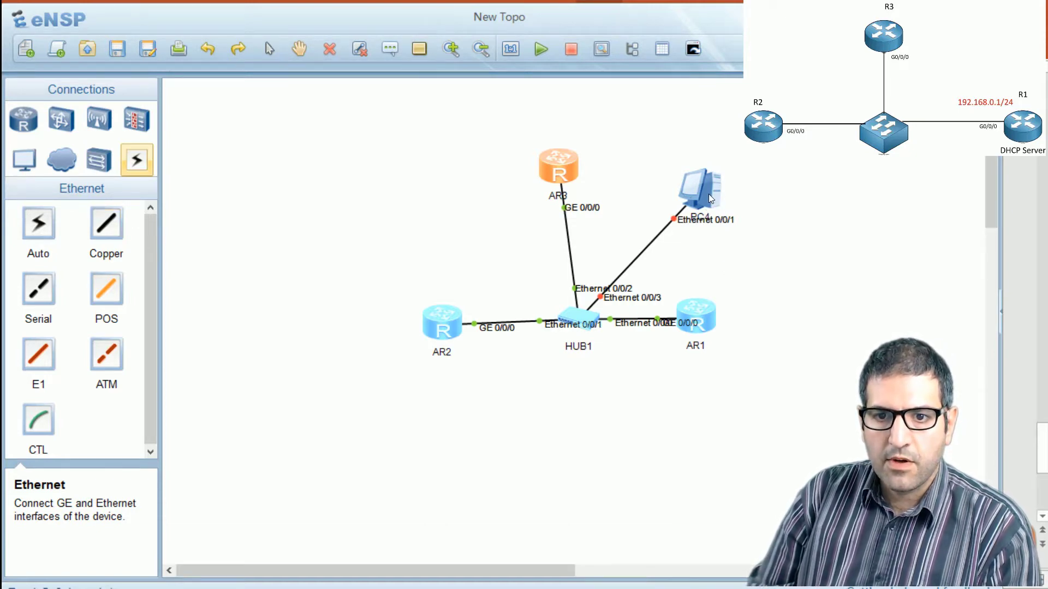
right_click(711, 198)
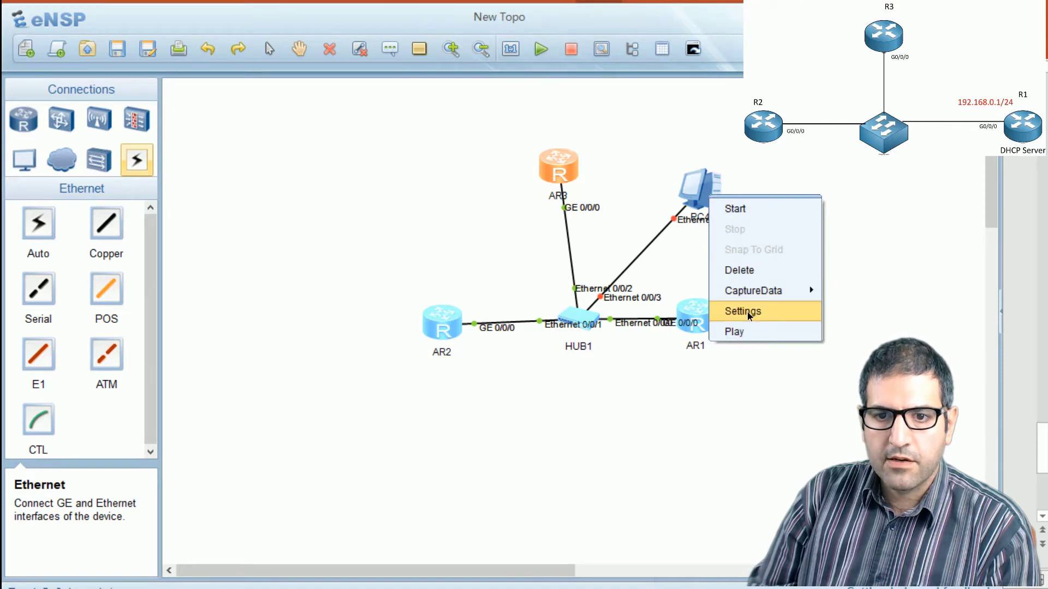
left_click(746, 312)
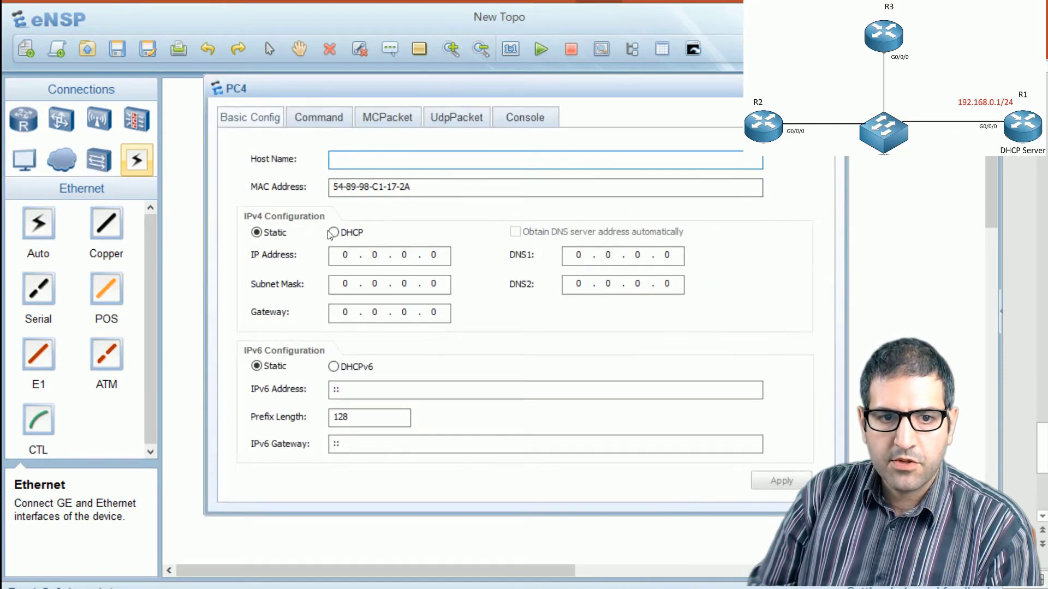
left_click(334, 233)
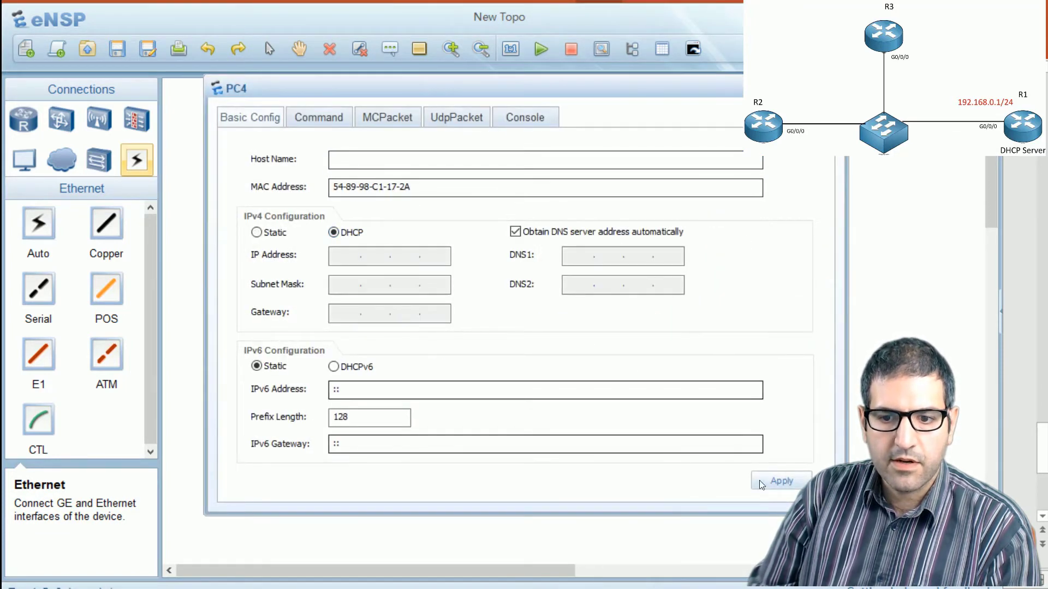
left_click(795, 489)
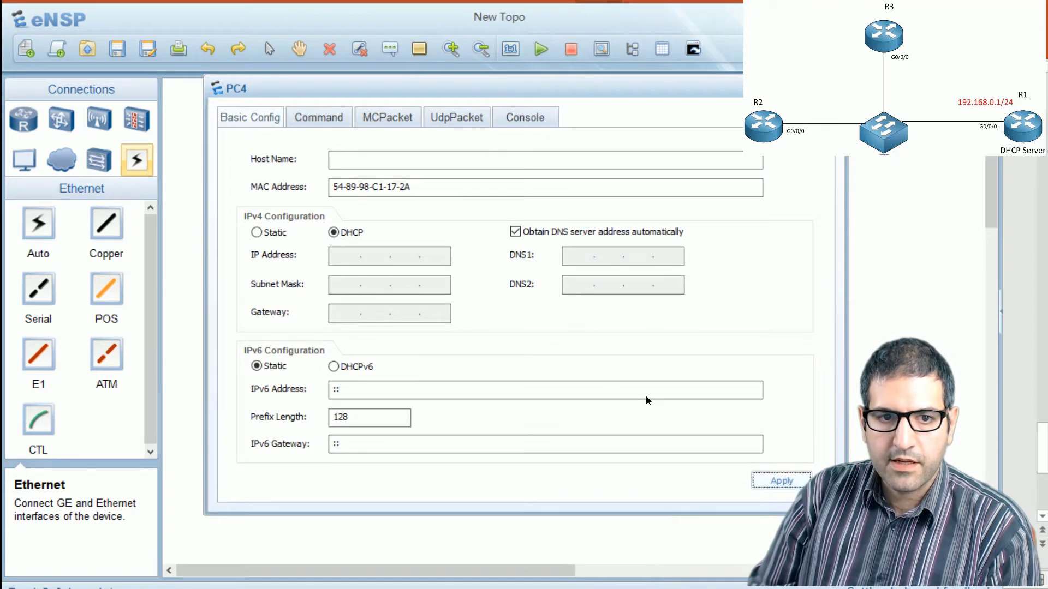
left_click(416, 162)
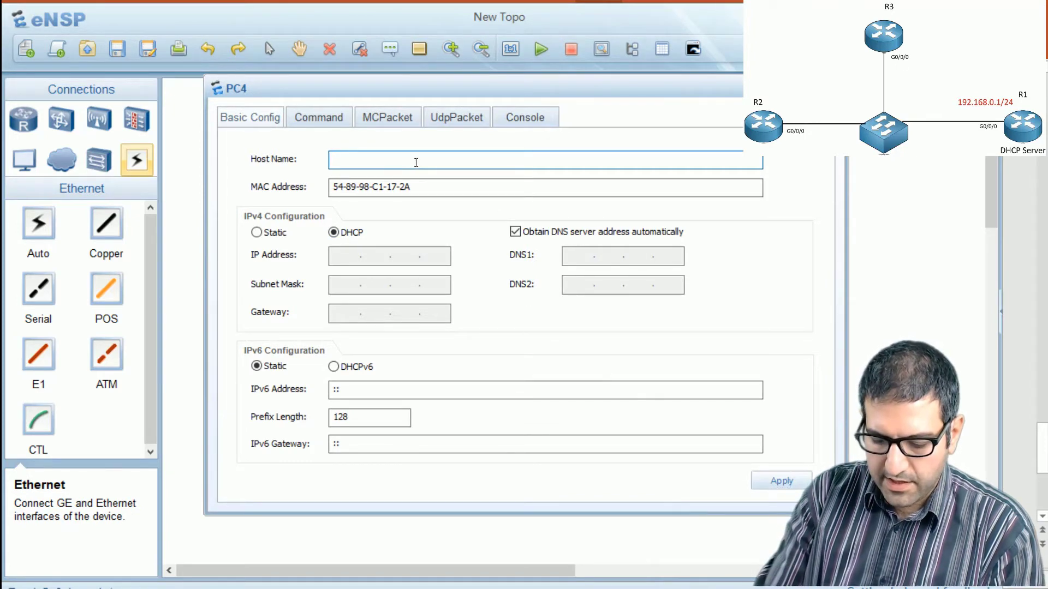
type("PC")
left_click(789, 485)
left_click(833, 88)
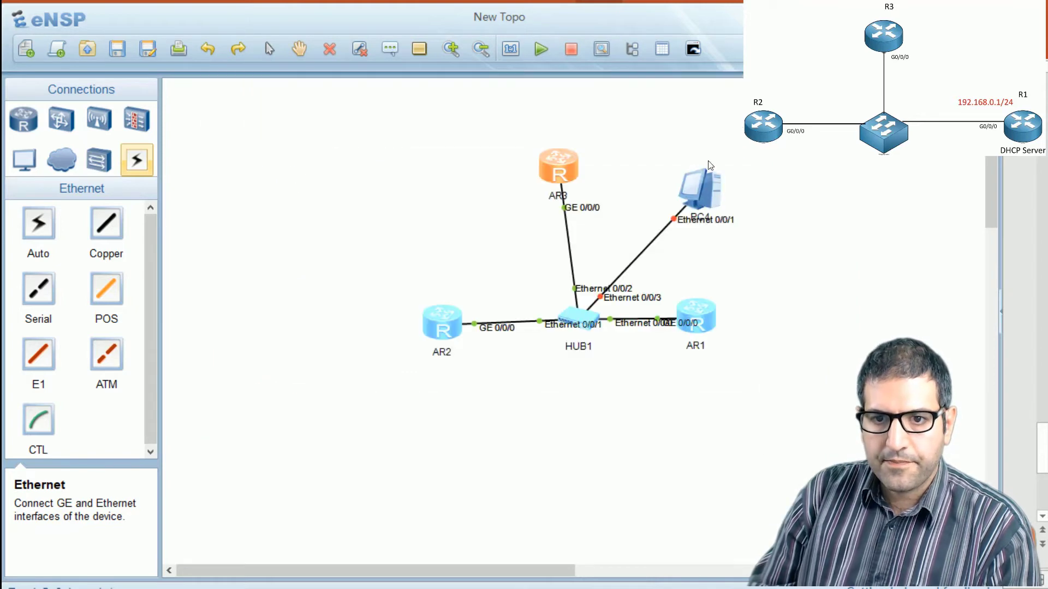
Step: Start the PC and run ipconfig in its command line to check its IPv4 address
right_click(694, 196)
left_click(737, 214)
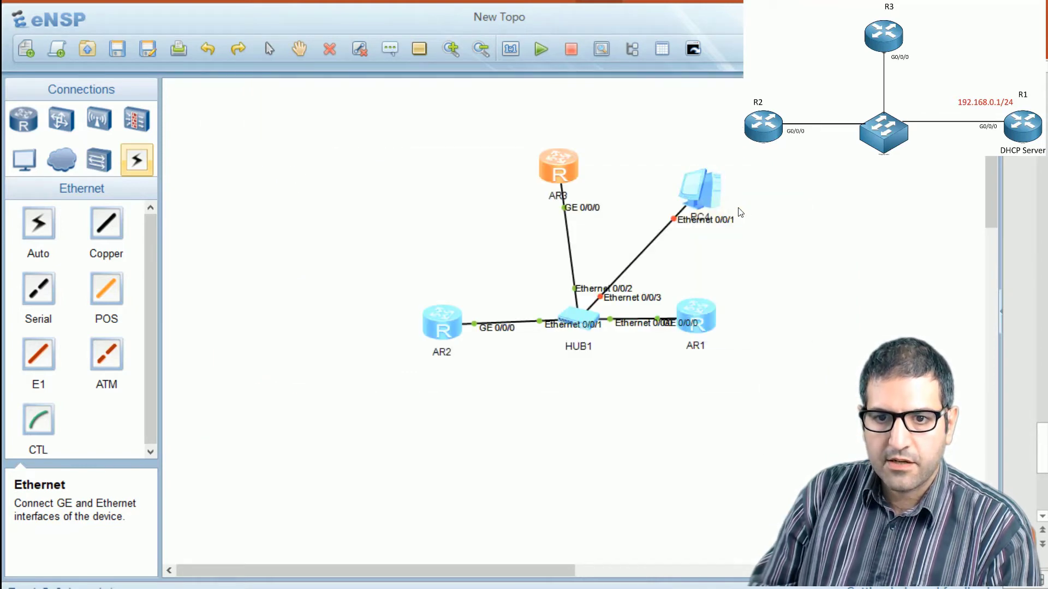
double_click(713, 197)
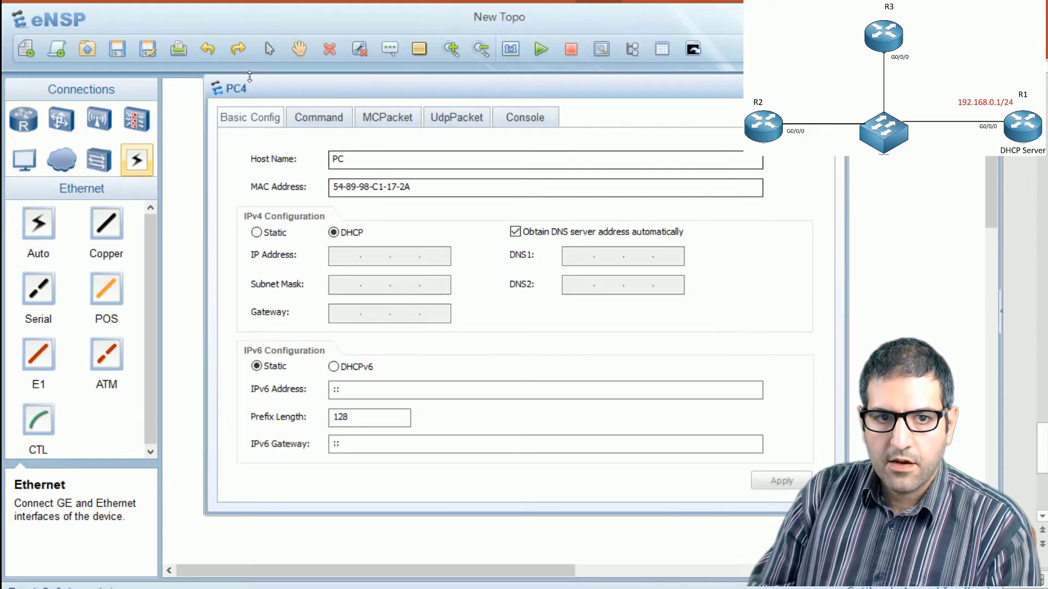
left_click(327, 121)
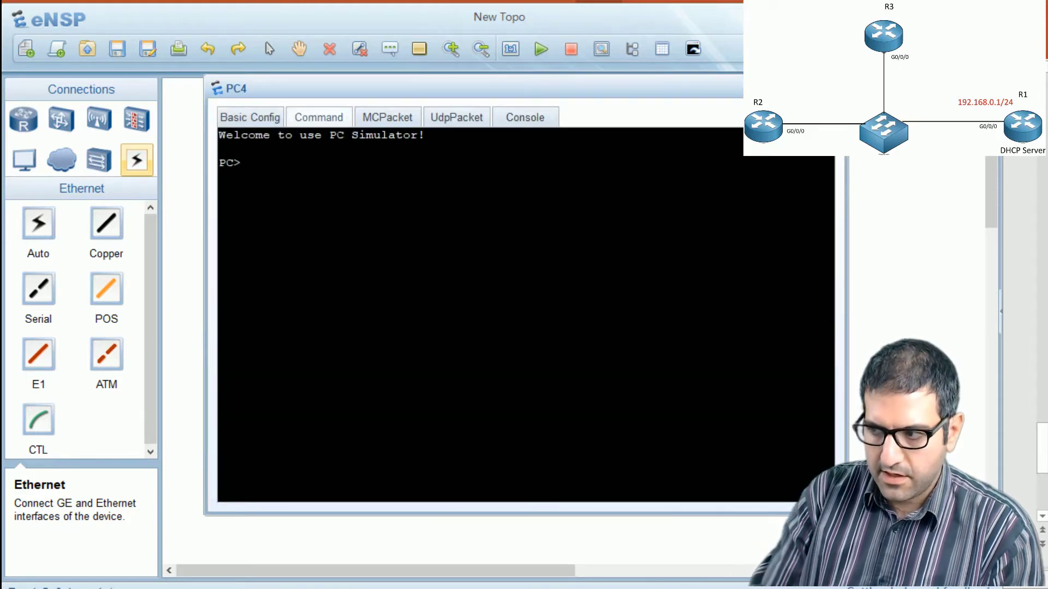
type("ipconfig")
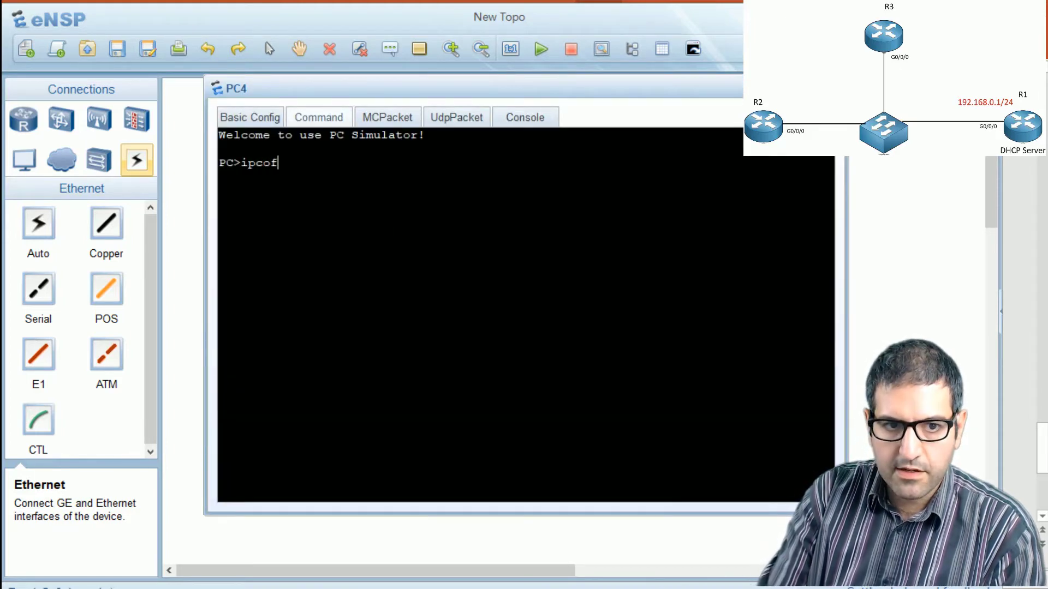
key("Return")
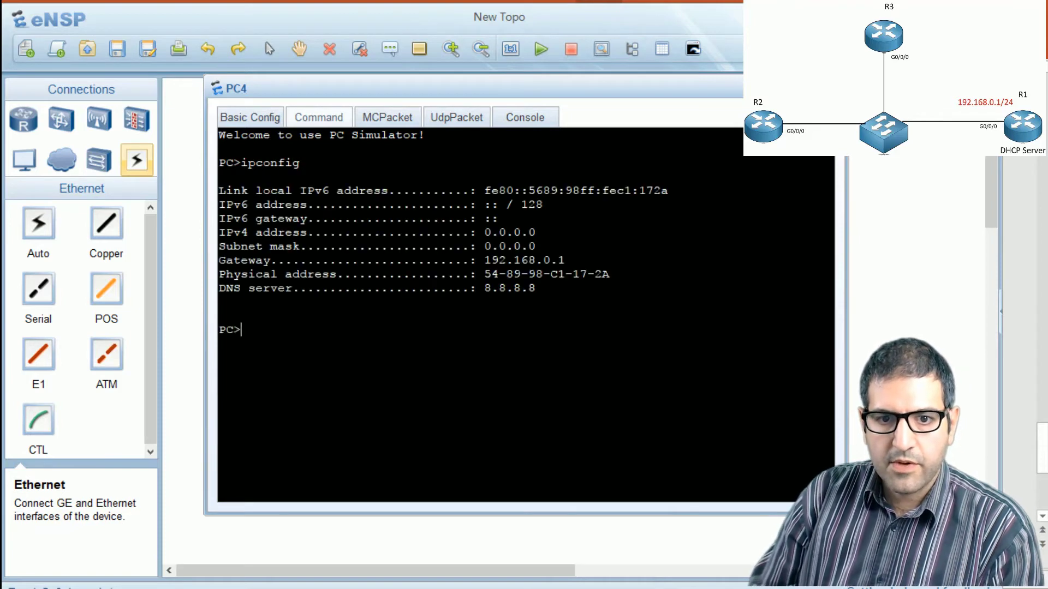
left_click_drag(477, 232, 543, 232)
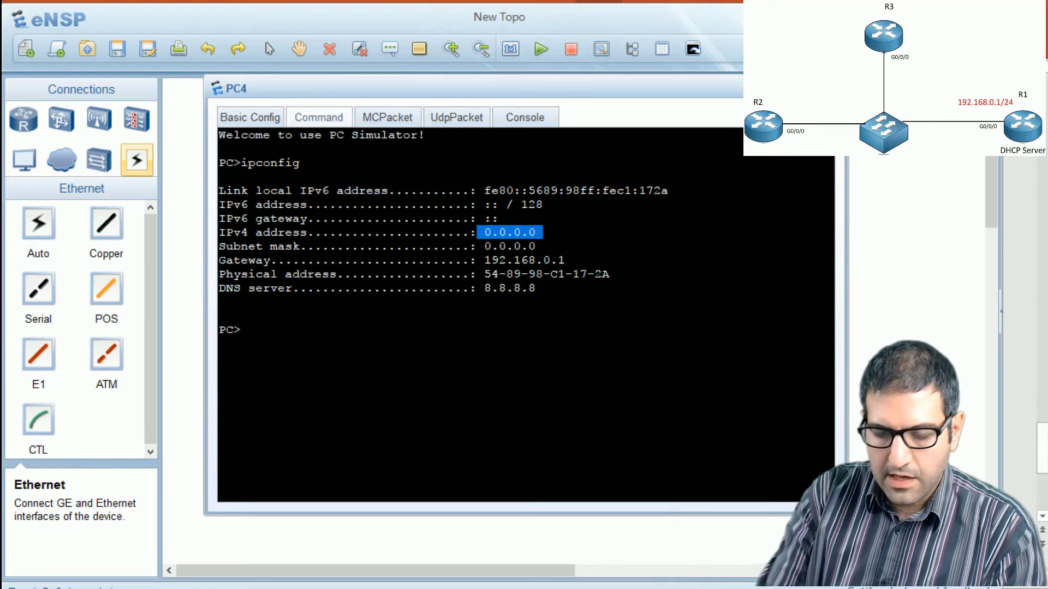
Step: Renew the PC's lease with ipconfig /renew and examine its IPv4 address, subnet mask, gateway and DNS server
type("ipconfig /renew")
key("Return")
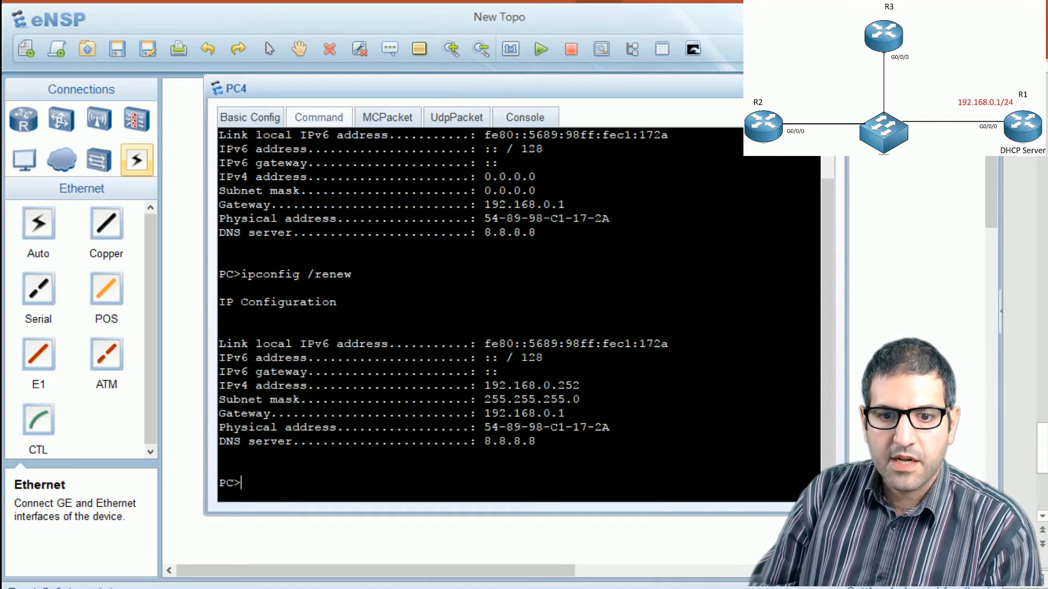
mouse_move(579, 386)
left_mouse_down()
mouse_move(218, 386)
mouse_move(576, 382)
left_mouse_up()
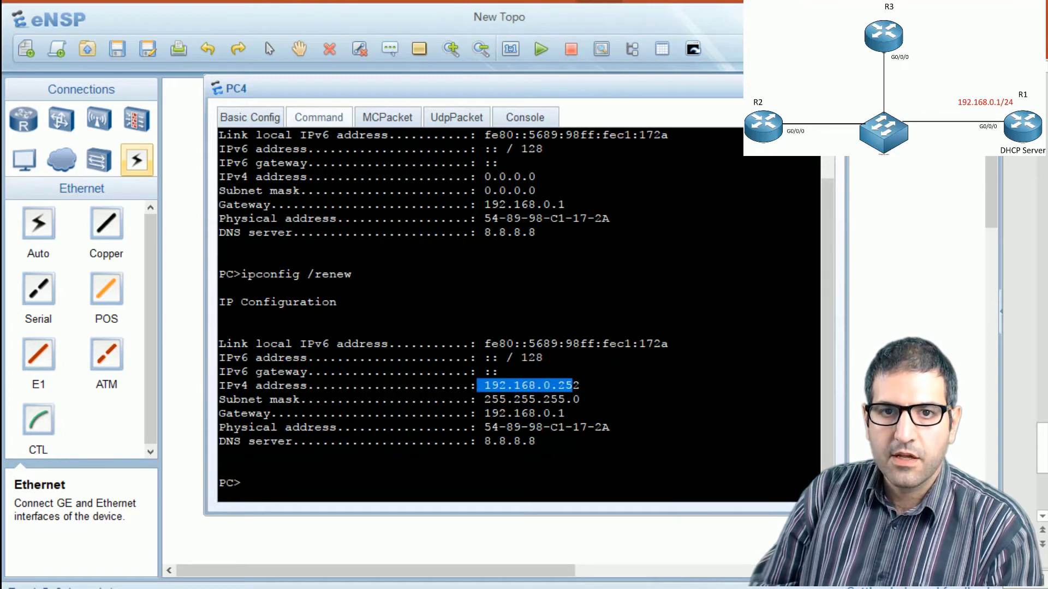
left_click(577, 401)
left_click_drag(570, 413, 480, 409)
left_click_drag(536, 441, 484, 441)
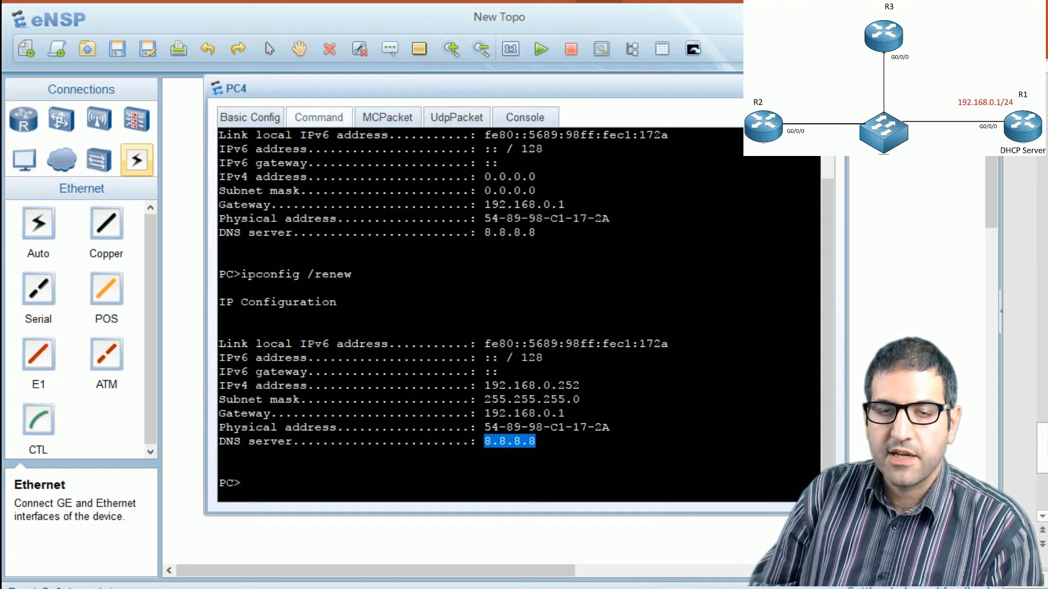